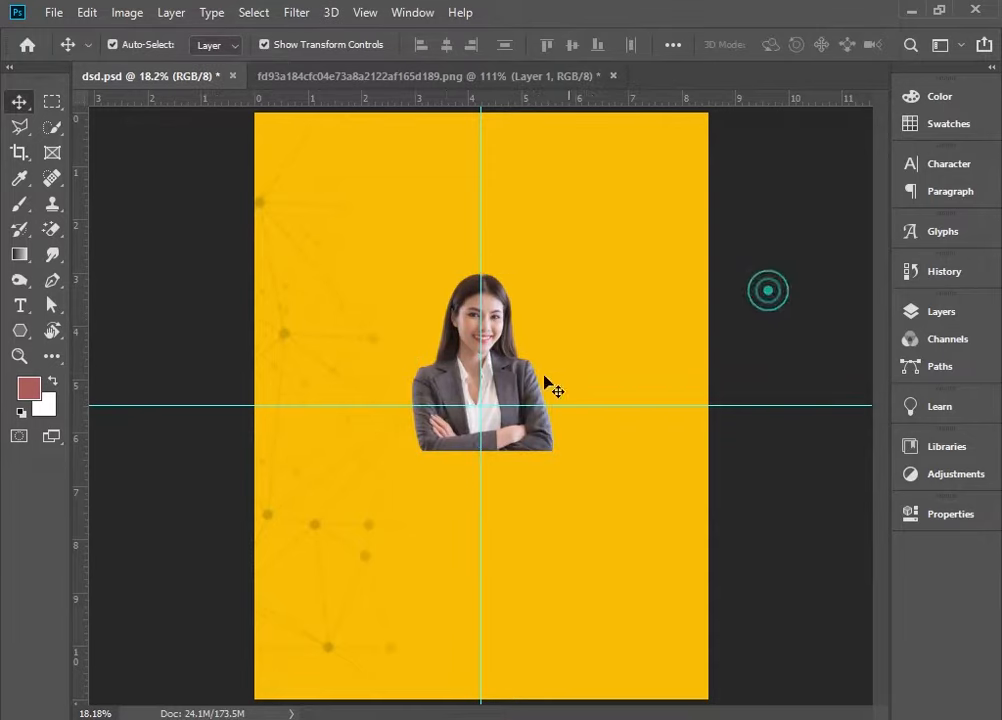
# - Move the woman's photo up and slightly to the right on the yellow page, and hide the guides
pyautogui.moveTo(528, 345); pyautogui.dragTo(566, 257)
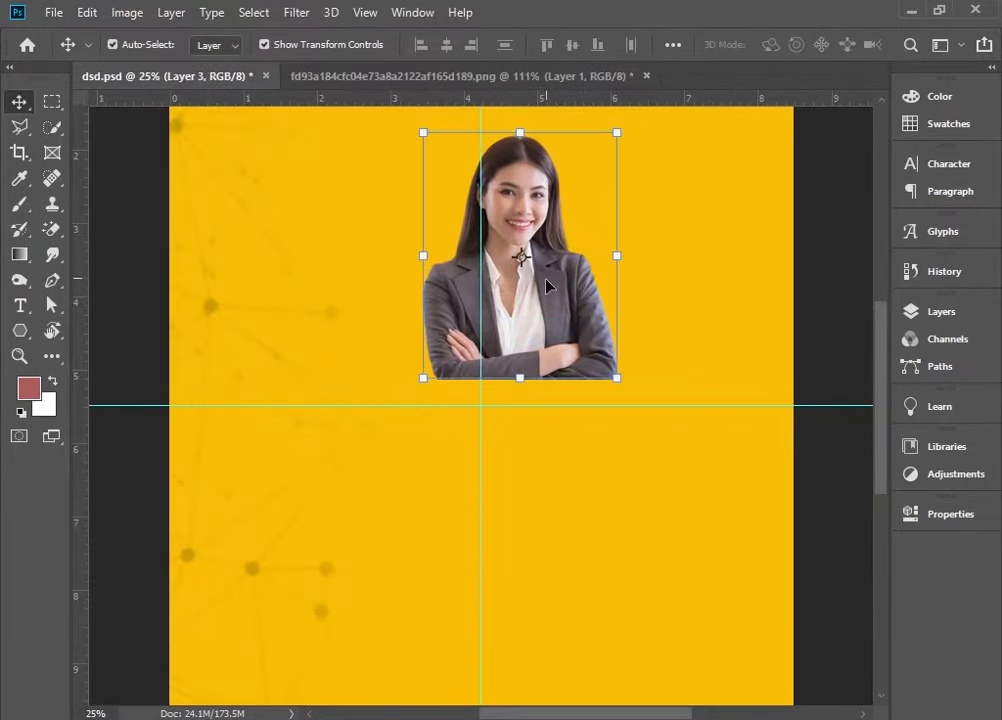
pyautogui.hotkey('ctrl', 'h')
pyautogui.hotkey('ctrl', '-')
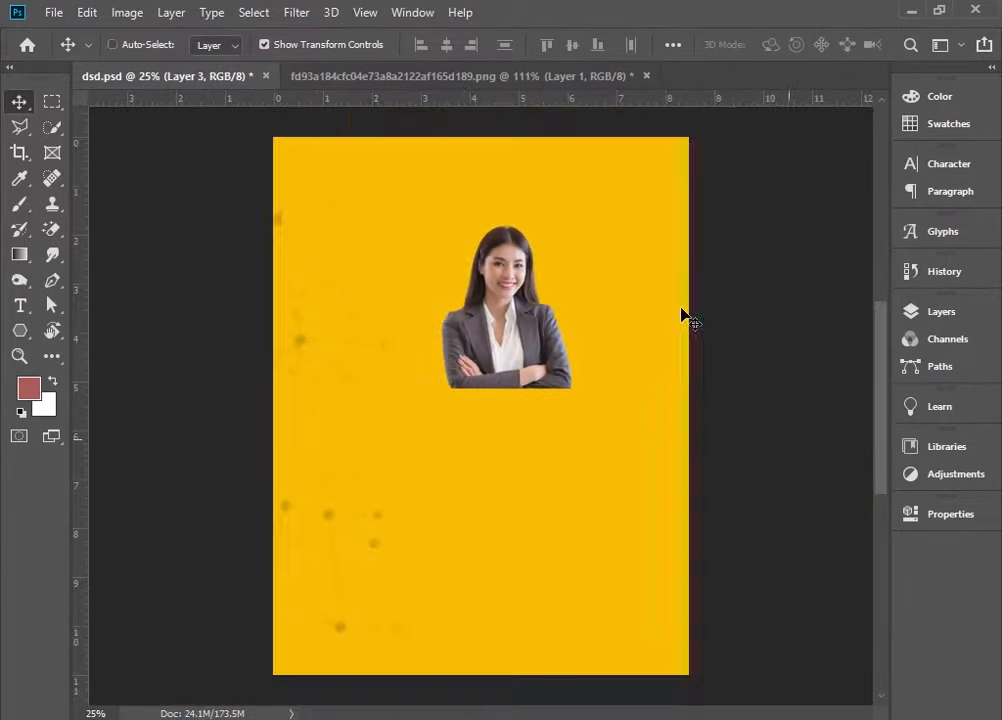
pyautogui.click(521, 376)
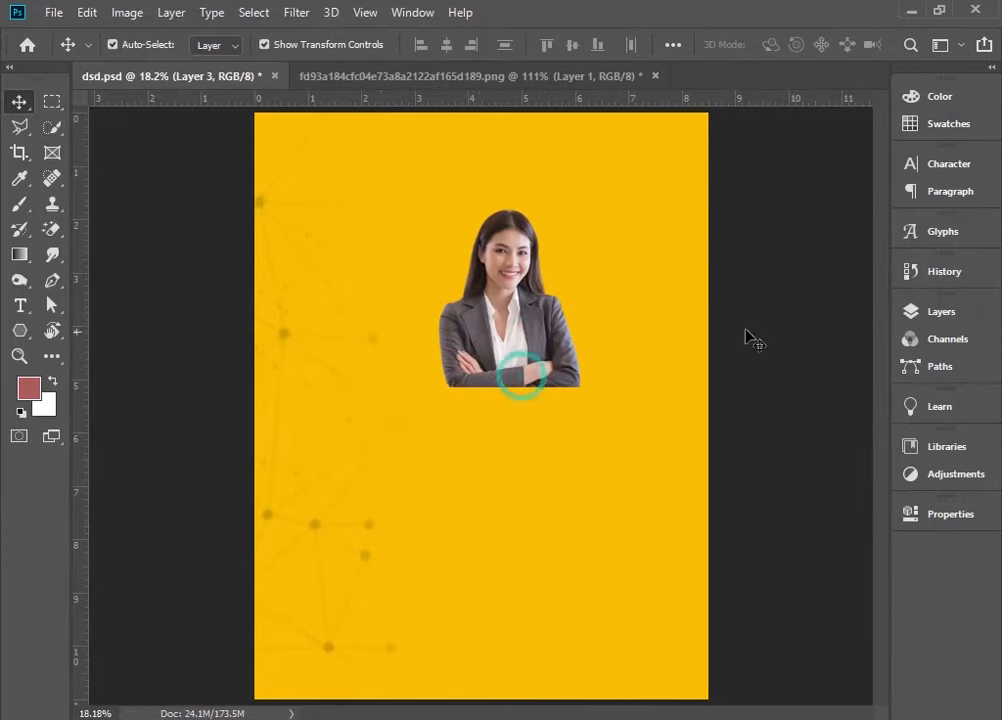
# - Draw a filled pink circle about 1039 px in diameter, overlapping the lower left of the woman's photo
pyautogui.moveTo(20, 331); pyautogui.dragTo(80, 370)
pyautogui.moveTo(479, 477); pyautogui.dragTo(514, 506)
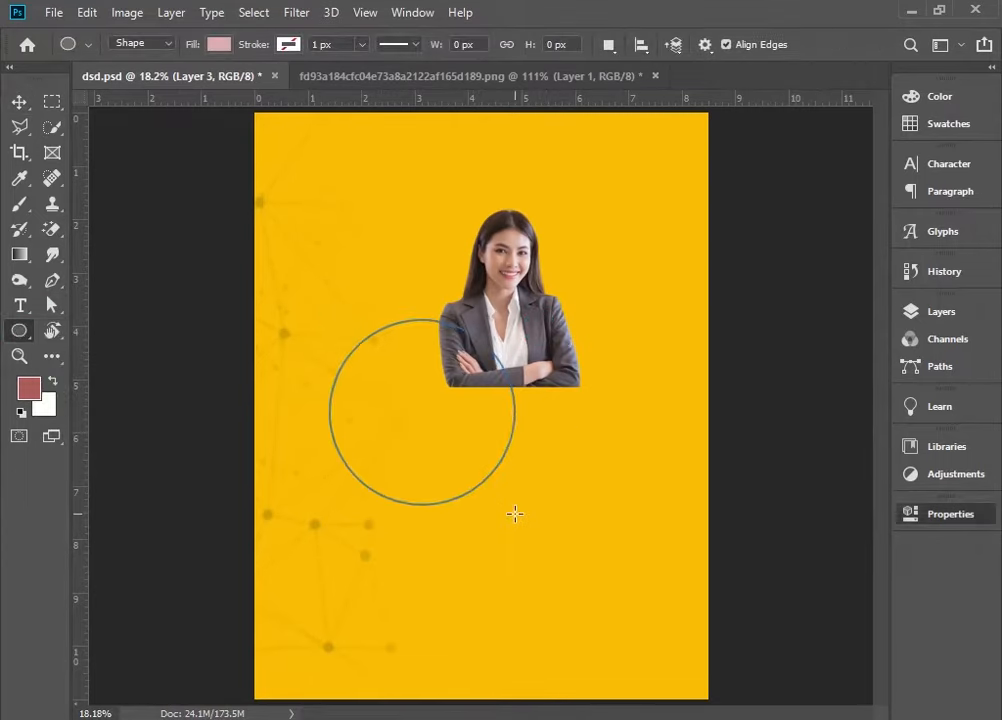
pyautogui.click(19, 101)
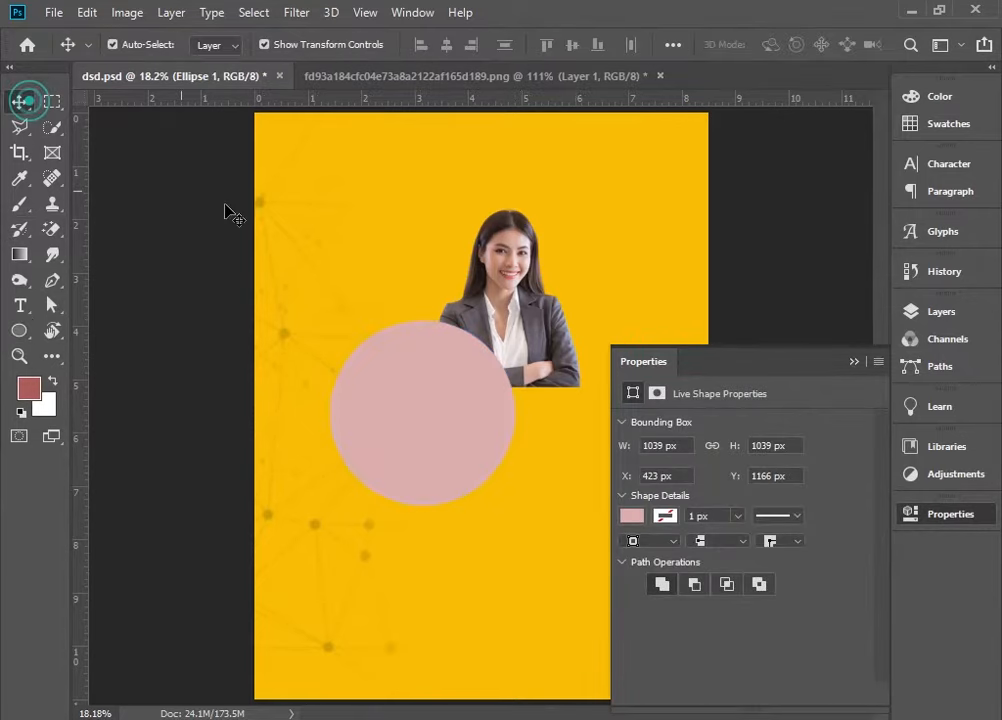
pyautogui.click(853, 361)
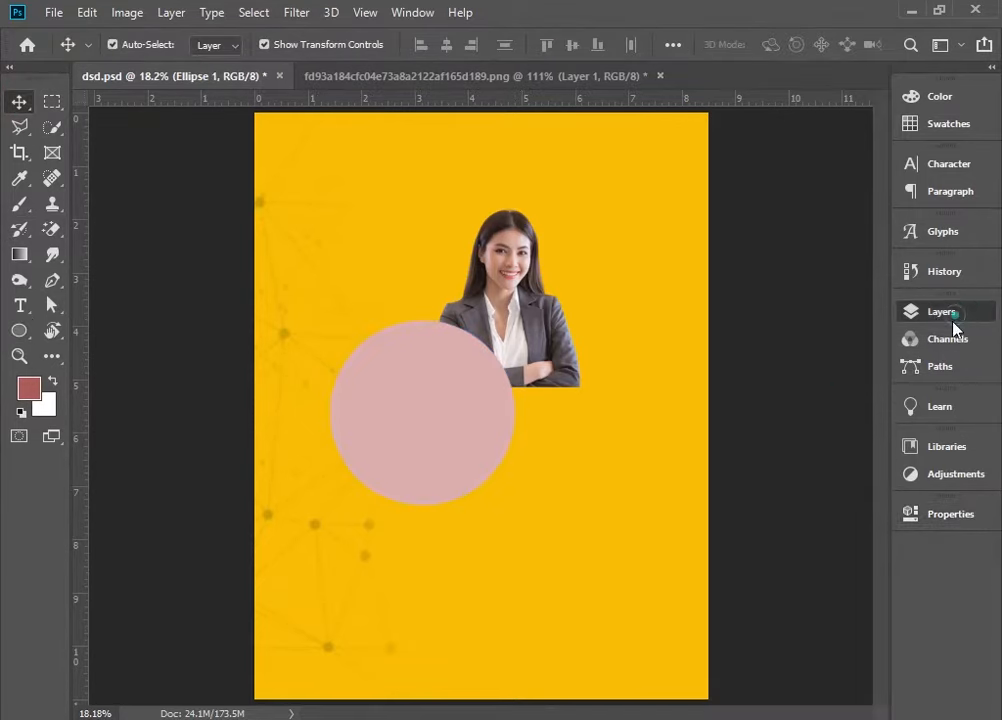
# - Place the circle's layer below the woman's photo layer and move the circle behind her
pyautogui.click(905, 313)
pyautogui.moveTo(797, 420); pyautogui.dragTo(797, 473)
pyautogui.moveTo(460, 440); pyautogui.dragTo(536, 345)
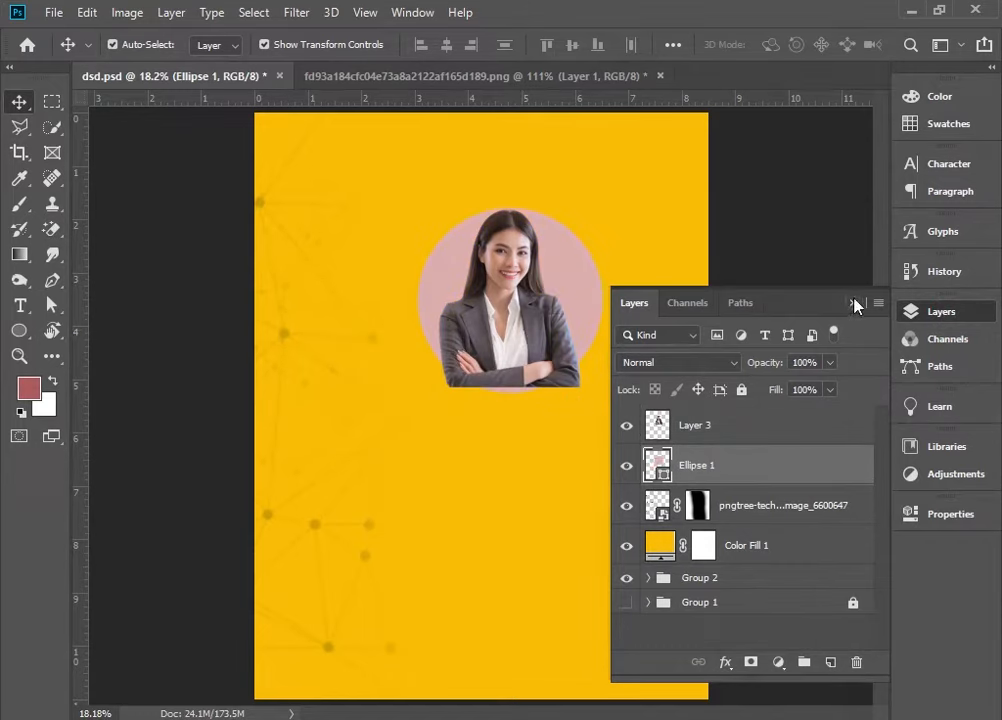
# - Clip the woman's photo layer to the pink circle
pyautogui.keyDown('alt'); pyautogui.click(783, 441); pyautogui.keyUp('alt')
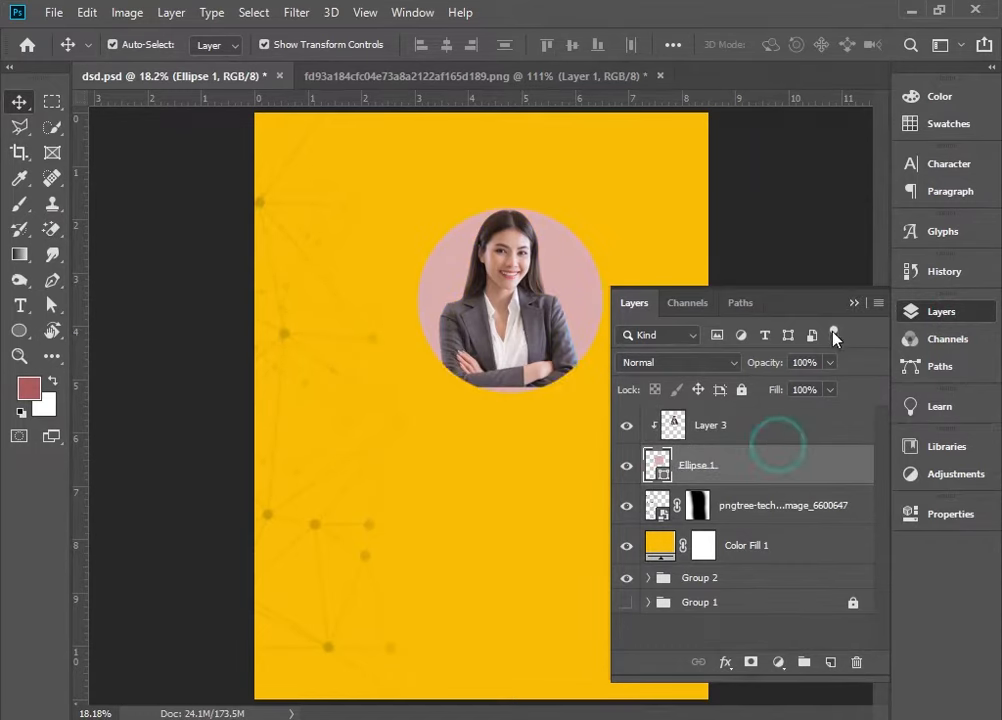
pyautogui.click(853, 303)
pyautogui.click(797, 322)
# - Shift the clipped photo down inside the circle so her arms fill the circle's bottom edge
pyautogui.hotkey('ctrl', '+')
pyautogui.hotkey('ctrl', '+')
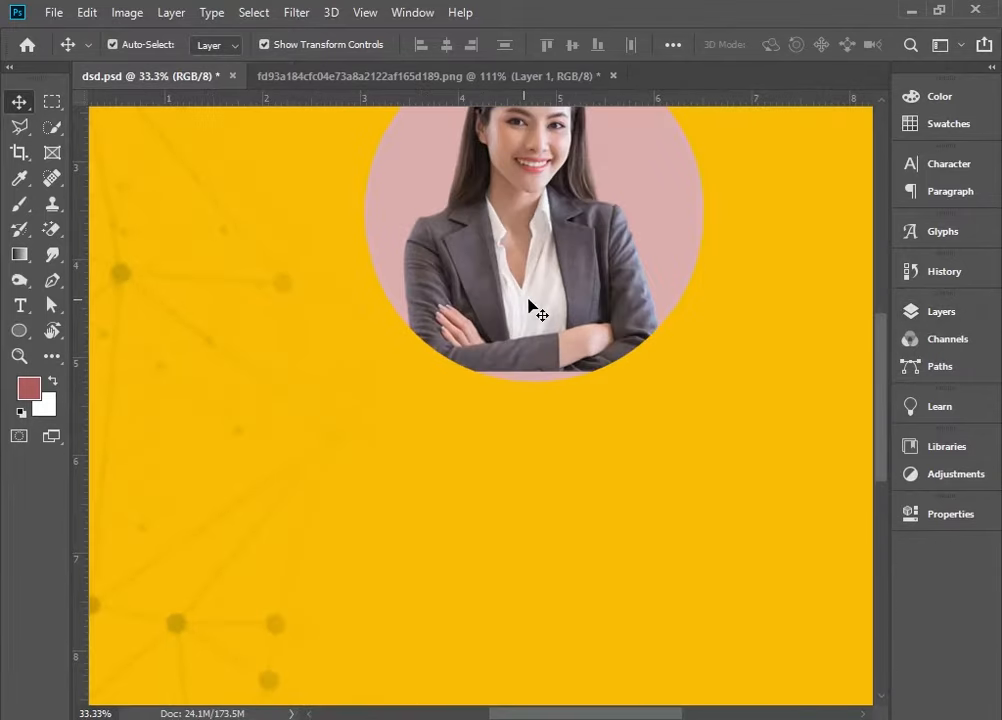
pyautogui.click(519, 339)
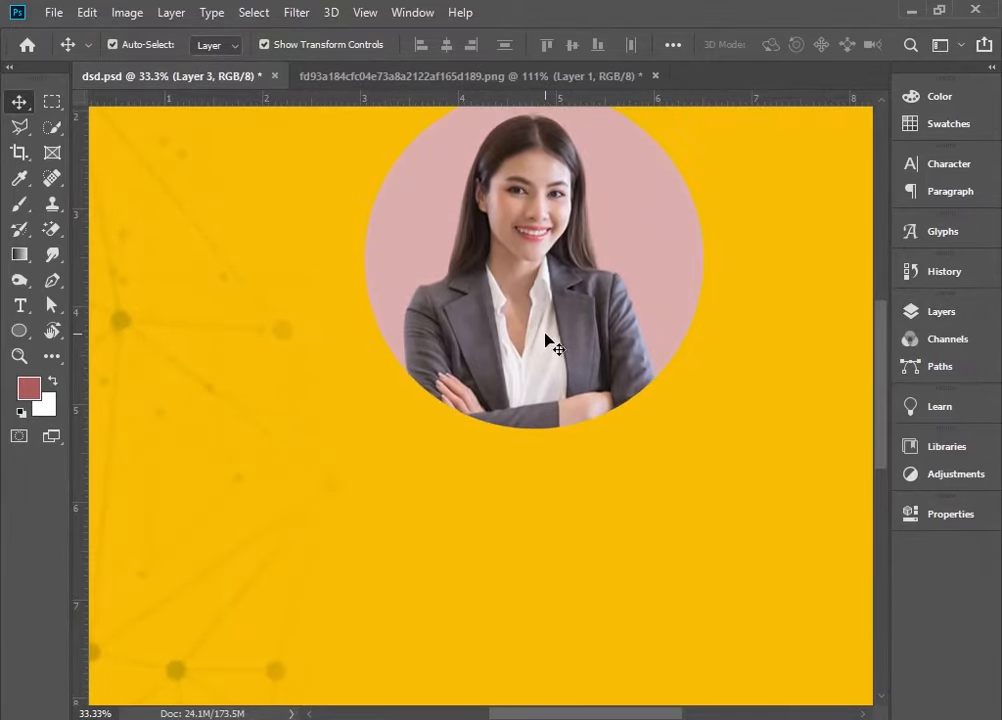
pyautogui.scroll(2, 550, 340)
pyautogui.hotkey('ctrl', '-')
pyautogui.hotkey('ctrl', '-')
pyautogui.hotkey('ctrl', '0')
pyautogui.hotkey('ctrl', '+')
pyautogui.hotkey('ctrl', '+')
pyautogui.hotkey('ctrl', '0')
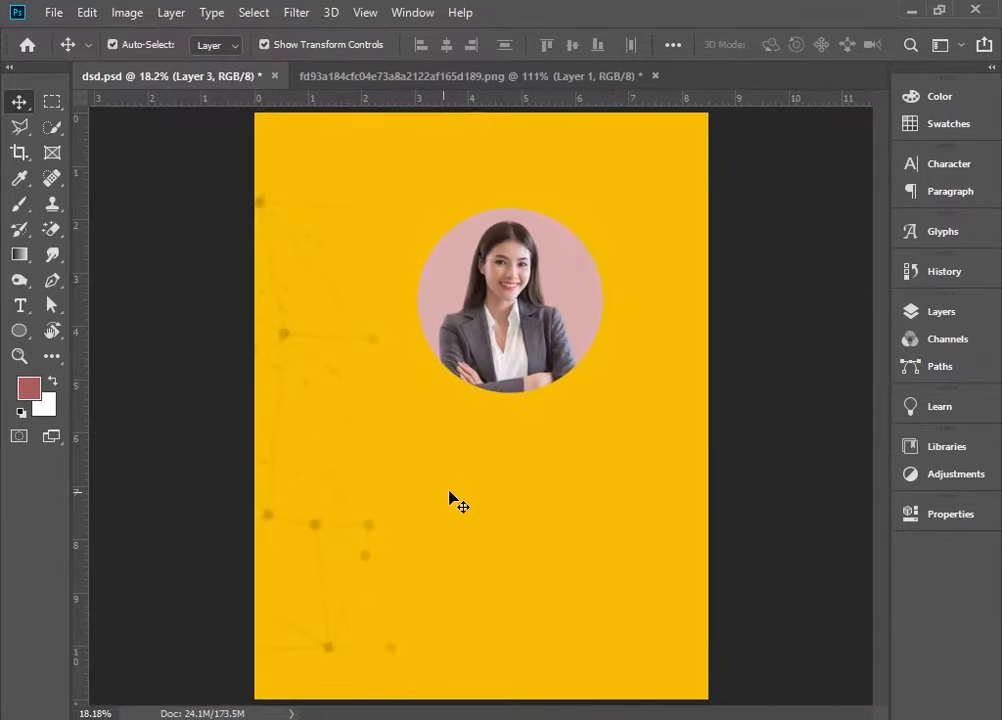
pyautogui.hotkey('ctrl', '+')
pyautogui.hotkey('ctrl', '-')
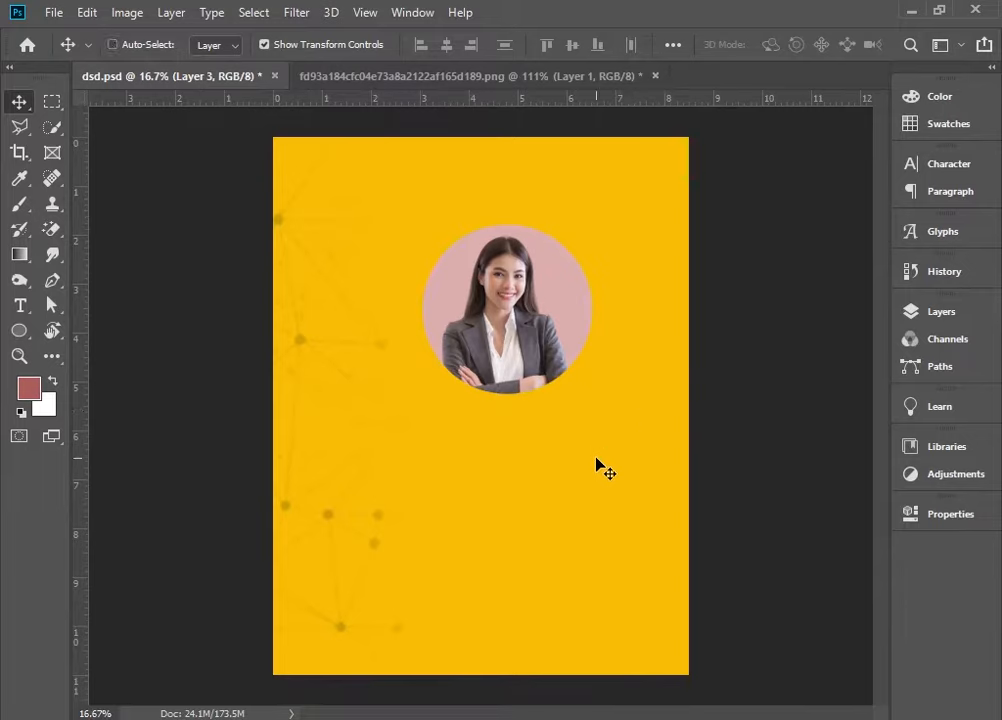
# - Delete the faint network pattern along the left side of the yellow page
pyautogui.moveTo(330, 520); pyautogui.dragTo(578, 520)
pyautogui.press('Delete')
pyautogui.hotkey('ctrl', '-')
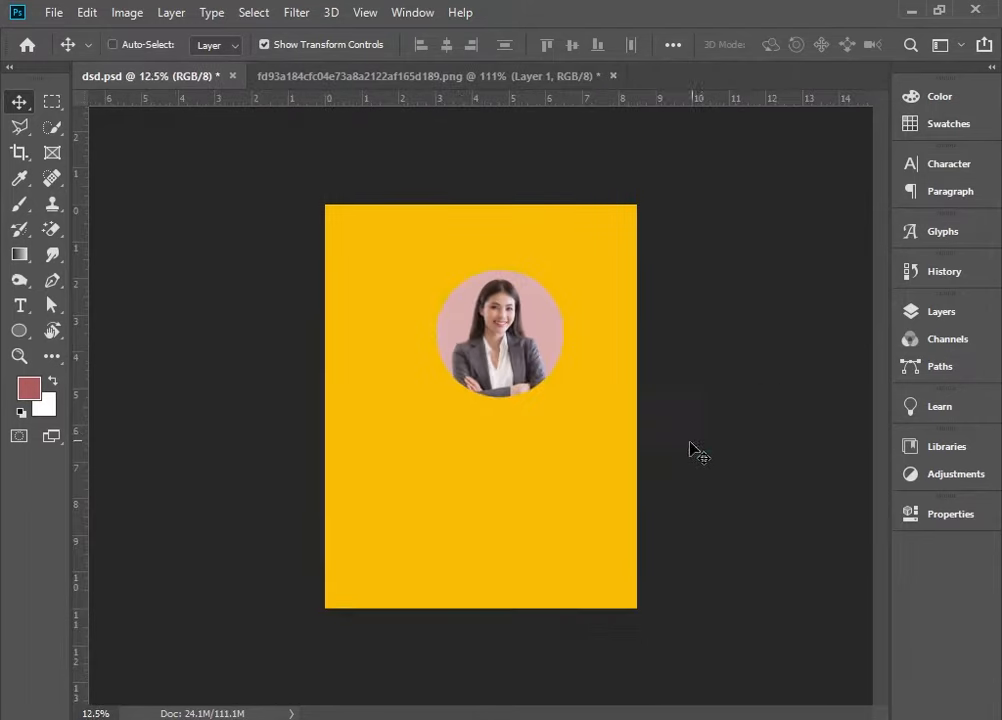
pyautogui.hotkey('ctrl', '0')
pyautogui.moveTo(682, 436); pyautogui.dragTo(312, 170)
pyautogui.moveTo(393, 210); pyautogui.dragTo(445, 330)
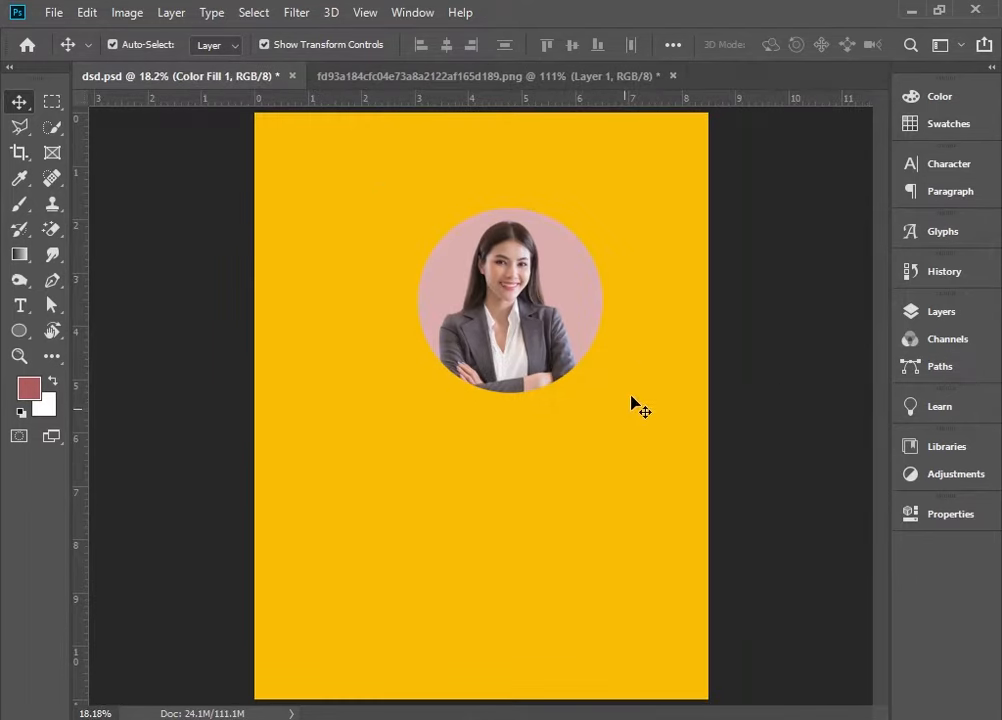
pyautogui.click(567, 335)
pyautogui.click(950, 314)
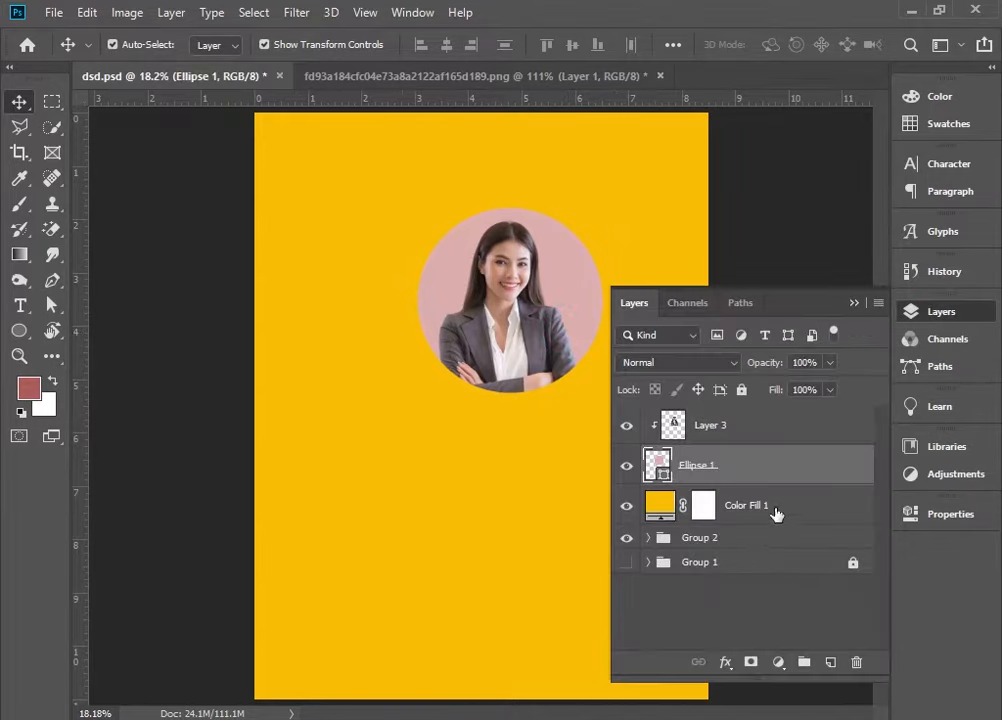
pyautogui.click(743, 389)
pyautogui.click(858, 303)
pyautogui.moveTo(761, 409); pyautogui.dragTo(500, 283)
pyautogui.click(956, 313)
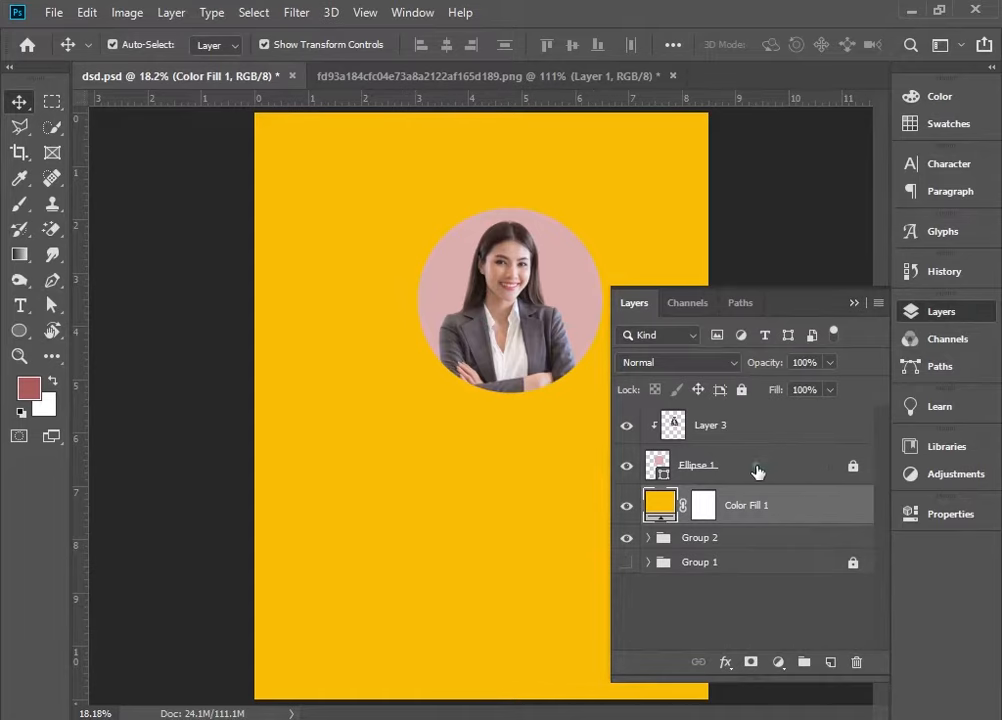
pyautogui.click(757, 468)
pyautogui.click(852, 466)
# - Lock the yellow Color Fill 1 background layer
pyautogui.click(802, 507)
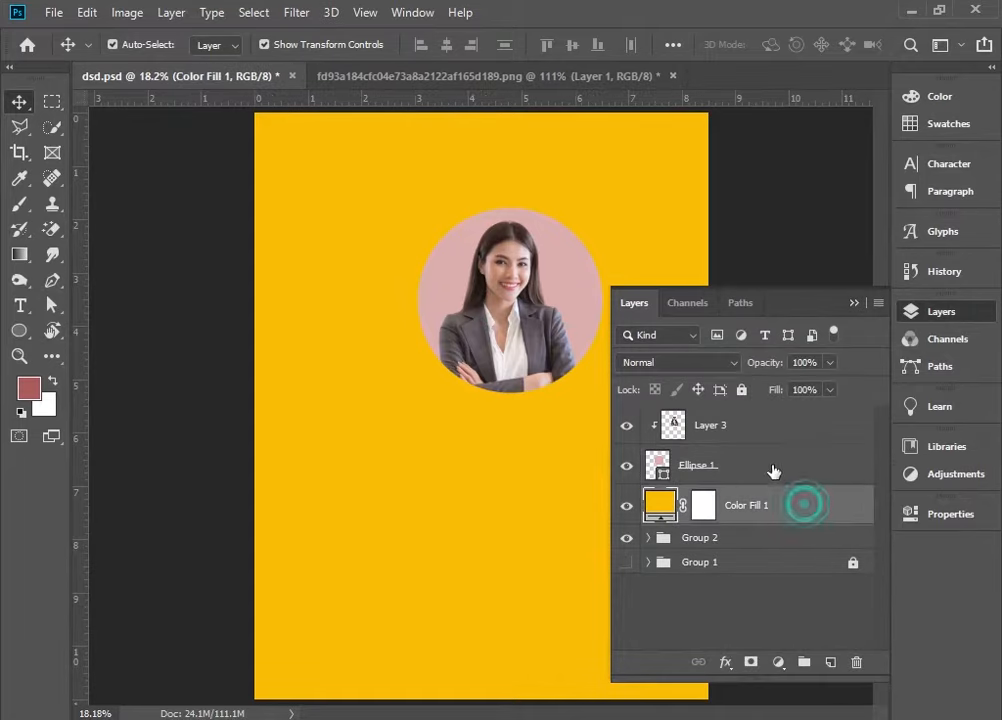
pyautogui.click(741, 389)
pyautogui.click(853, 303)
# - Scale the circle and its clipped photo down together and nudge them left towards the page's vertical centre line
pyautogui.moveTo(747, 420); pyautogui.dragTo(420, 290)
pyautogui.moveTo(510, 318); pyautogui.dragTo(500, 283)
pyautogui.hotkey('shift', 'Left')
pyautogui.hotkey('shift', 'Left')
pyautogui.hotkey('shift', 'Left')
pyautogui.hotkey('shift', 'Left')
pyautogui.hotkey('shift', 'Left')
pyautogui.hotkey('shift', 'Left')
pyautogui.hotkey('shift', 'Left')
pyautogui.hotkey('shift', 'Left')
pyautogui.hotkey('shift', 'Left')
pyautogui.hotkey('shift', 'Left')
pyautogui.hotkey('shift', 'Left')
pyautogui.hotkey('shift', 'Left')
pyautogui.hotkey('shift', 'Left')
pyautogui.hotkey('shift', 'Left')
pyautogui.hotkey('shift', 'Left')
pyautogui.hotkey('shift', 'Right')
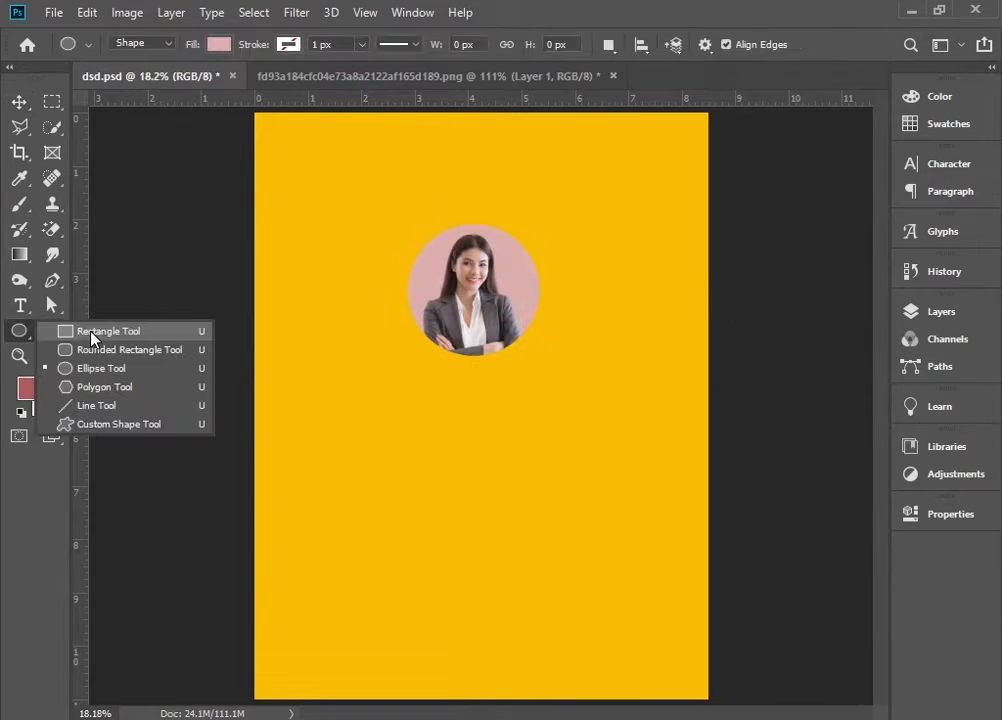
pyautogui.click(62, 334)
pyautogui.moveTo(194, 377); pyautogui.dragTo(740, 710)
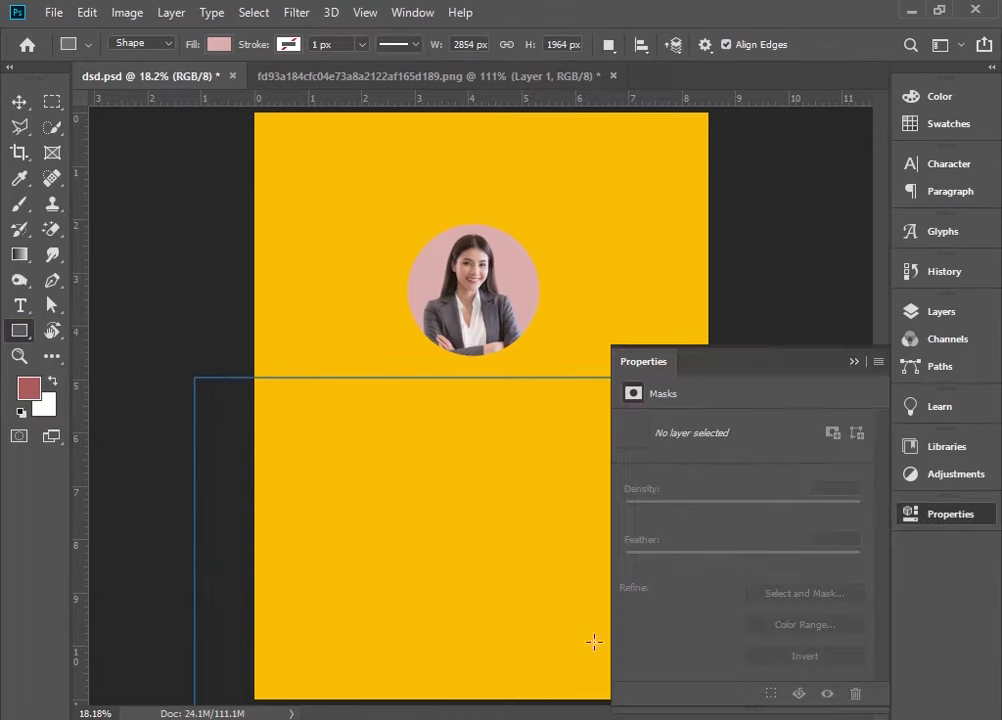
pyautogui.click(854, 361)
pyautogui.hotkey('ctrl', 'z')
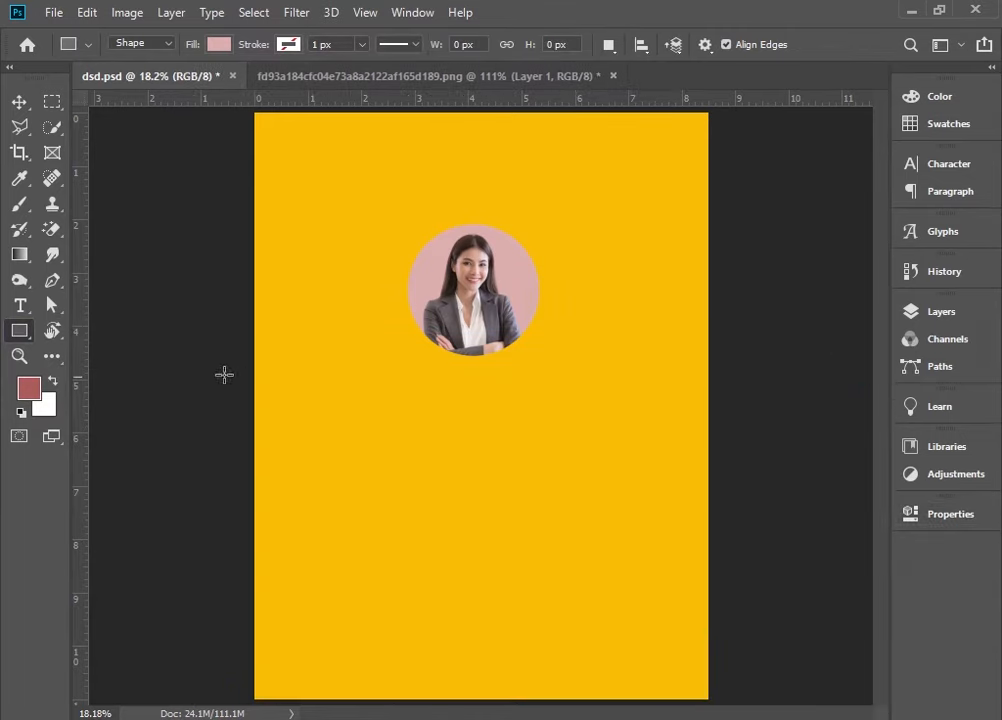
# - Show the guides and draw a pink rectangle about 2556 x 1672 px covering the page below the horizontal guide
pyautogui.hotkey('ctrl', ';')
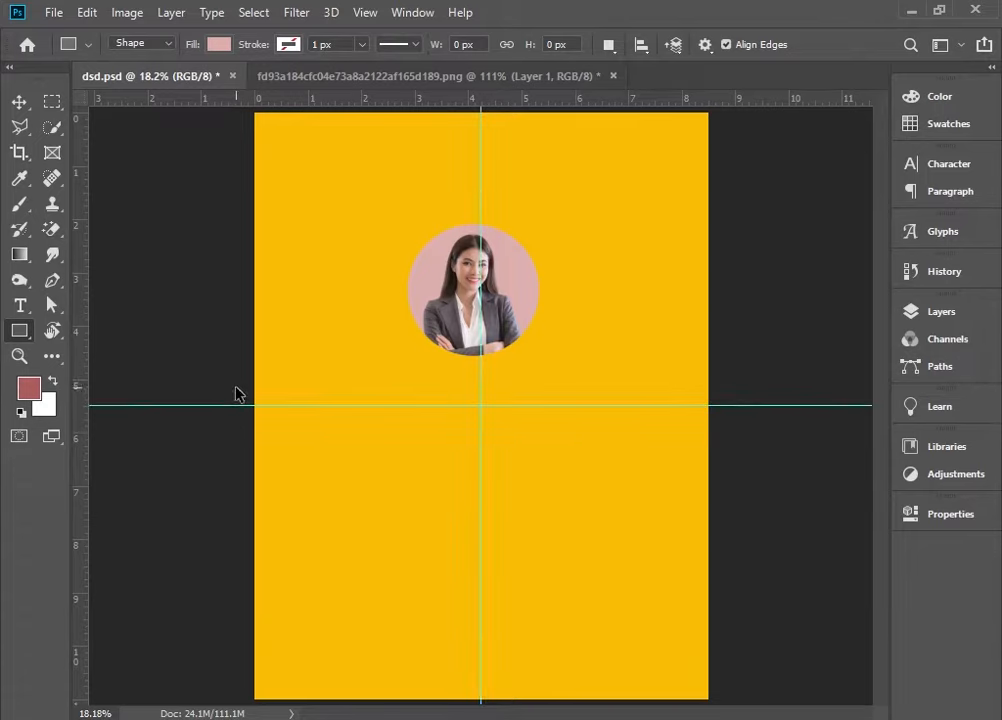
pyautogui.moveTo(255, 406); pyautogui.dragTo(707, 700)
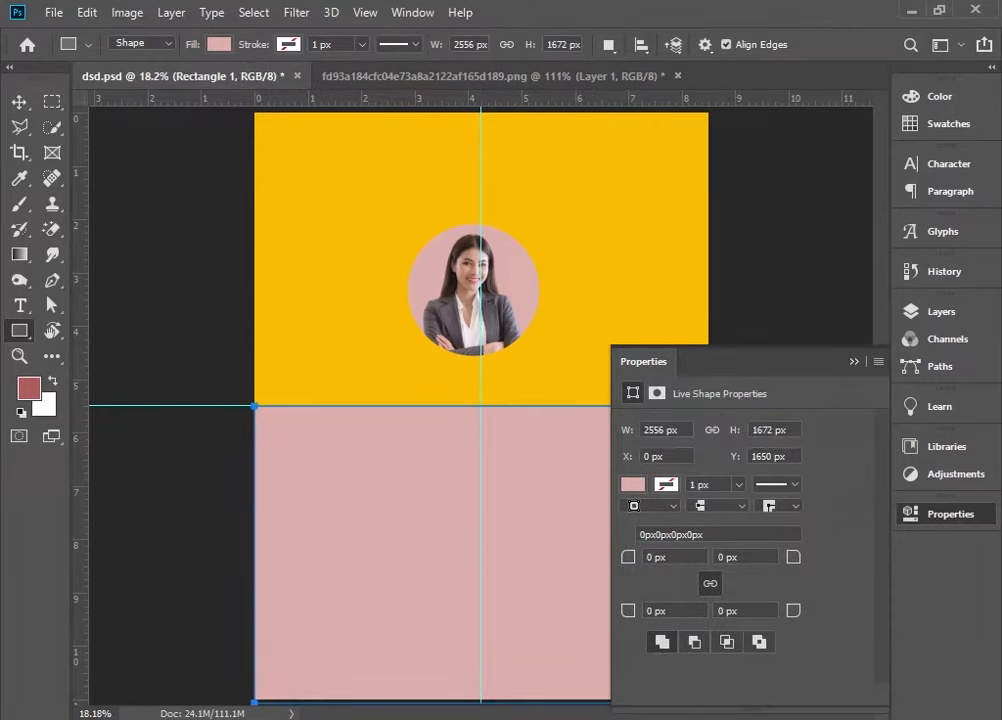
pyautogui.click(19, 102)
pyautogui.click(854, 361)
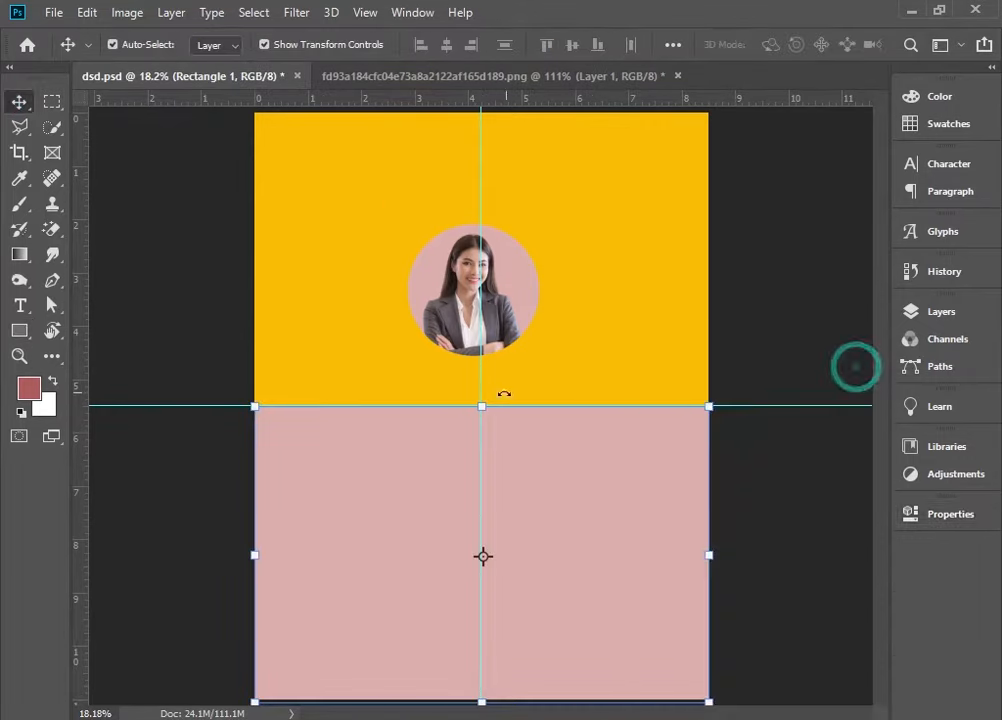
# - Stretch the rectangle's top edge upward to 122.73% height so it overlaps the bottom of the circular portrait
pyautogui.moveTo(480, 404); pyautogui.dragTo(481, 339)
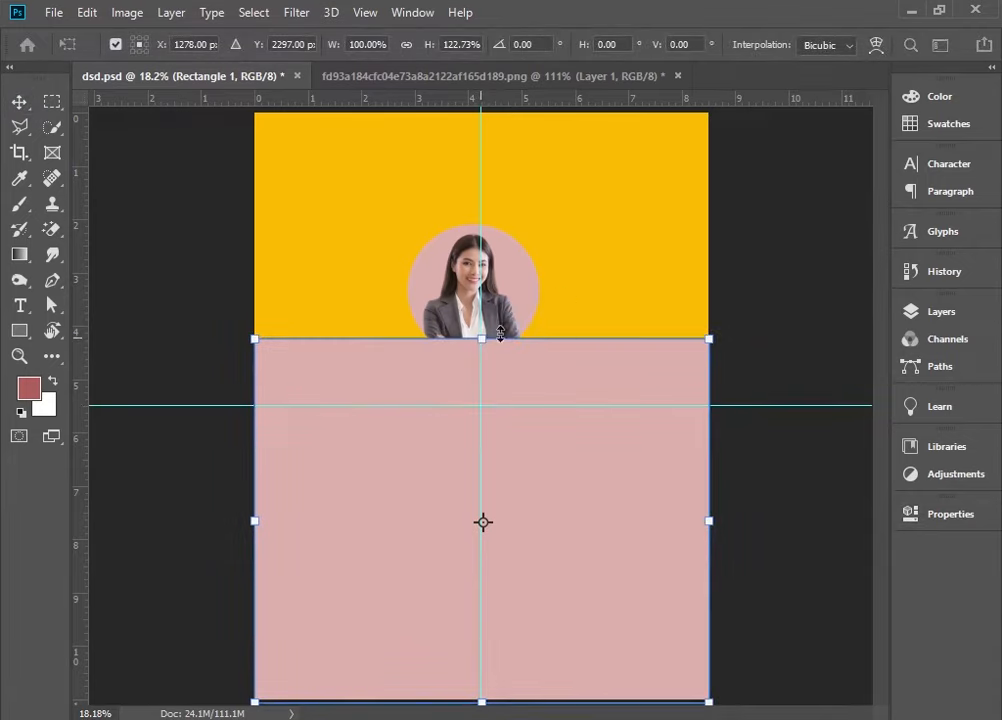
pyautogui.click(775, 254)
pyautogui.click(770, 243)
pyautogui.hotkey('ctrl', '-')
pyautogui.hotkey('ctrl', '0')
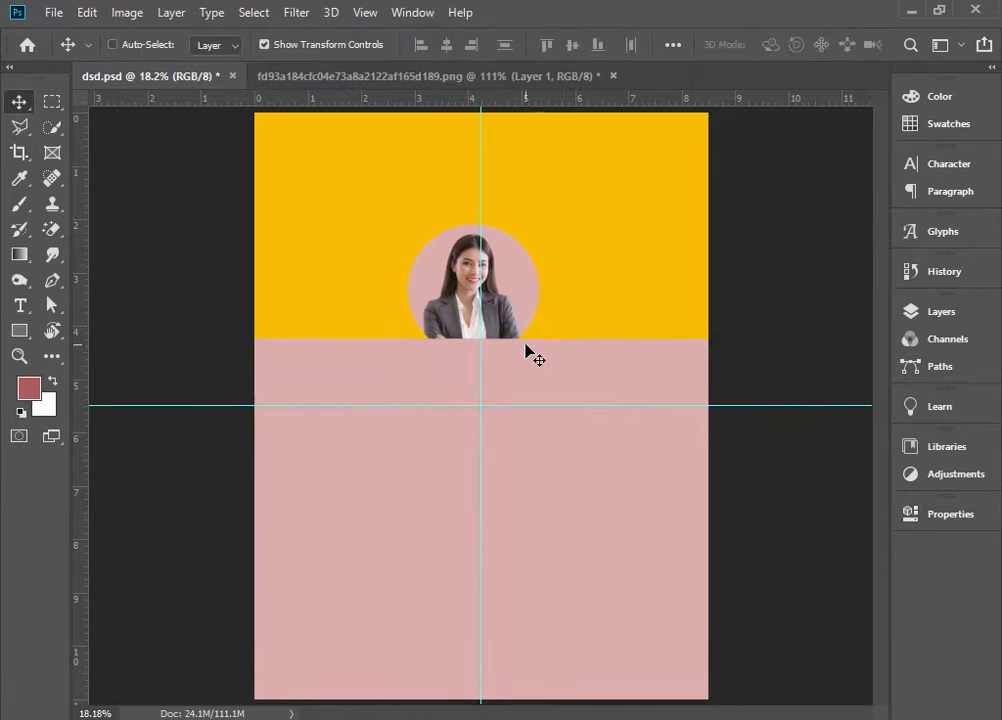
# - Move the Rectangle 1 layer below the Ellipse 1 layer so the portrait sits in front
pyautogui.click(566, 377)
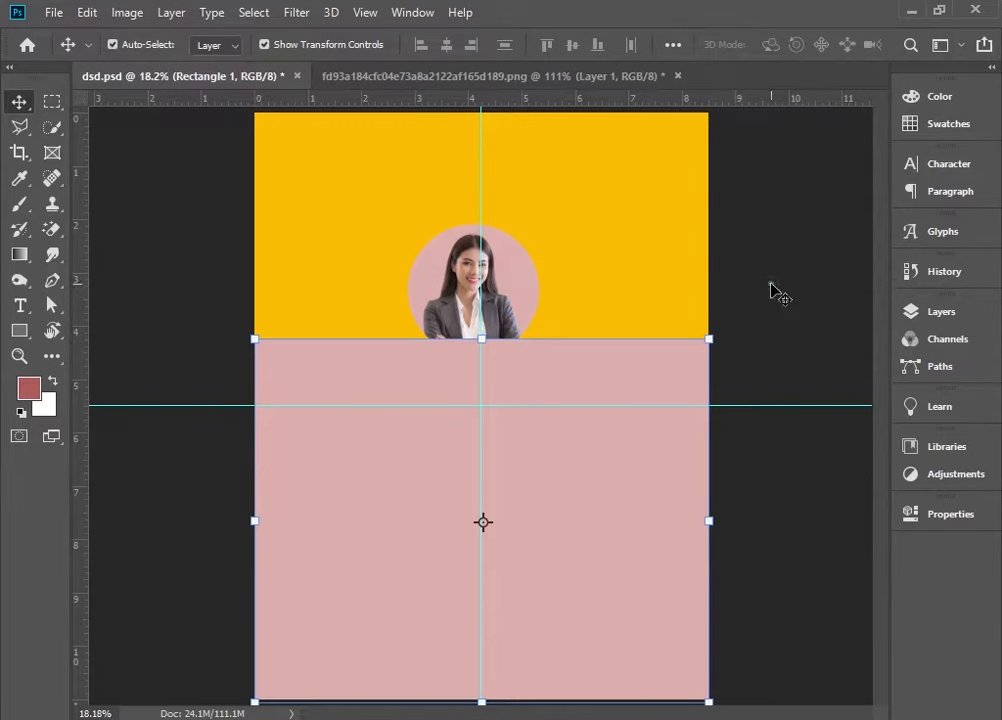
pyautogui.click(775, 293)
pyautogui.click(935, 311)
pyautogui.moveTo(765, 443); pyautogui.dragTo(680, 515)
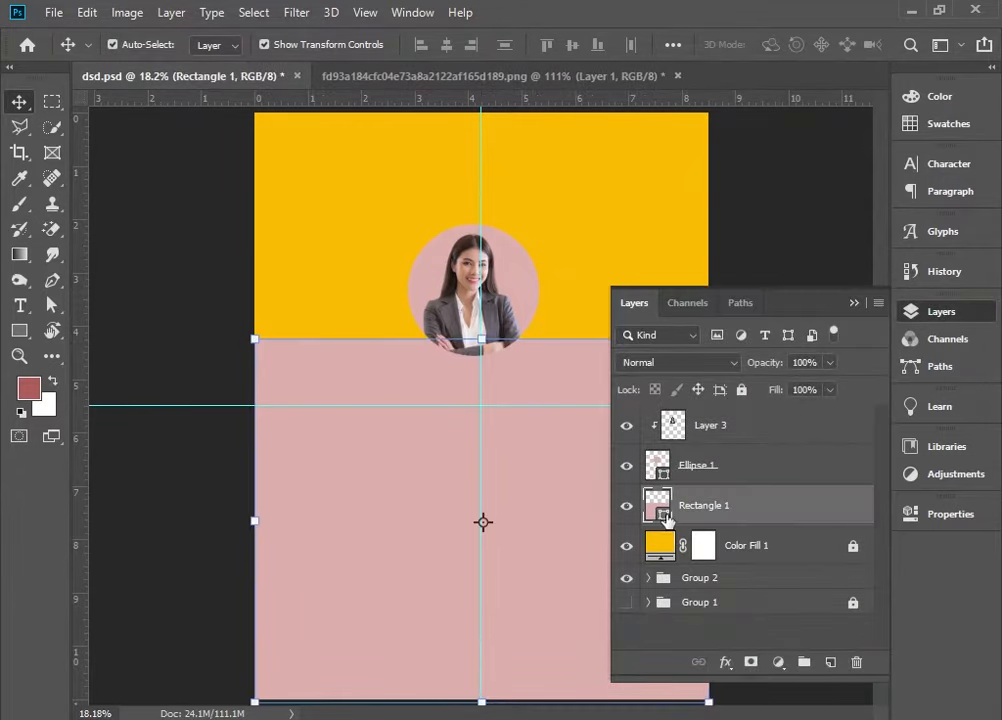
# - Change the rectangle's fill colour to the darker pink ba7d7d
pyautogui.doubleClick(658, 510)
pyautogui.click(240, 447)
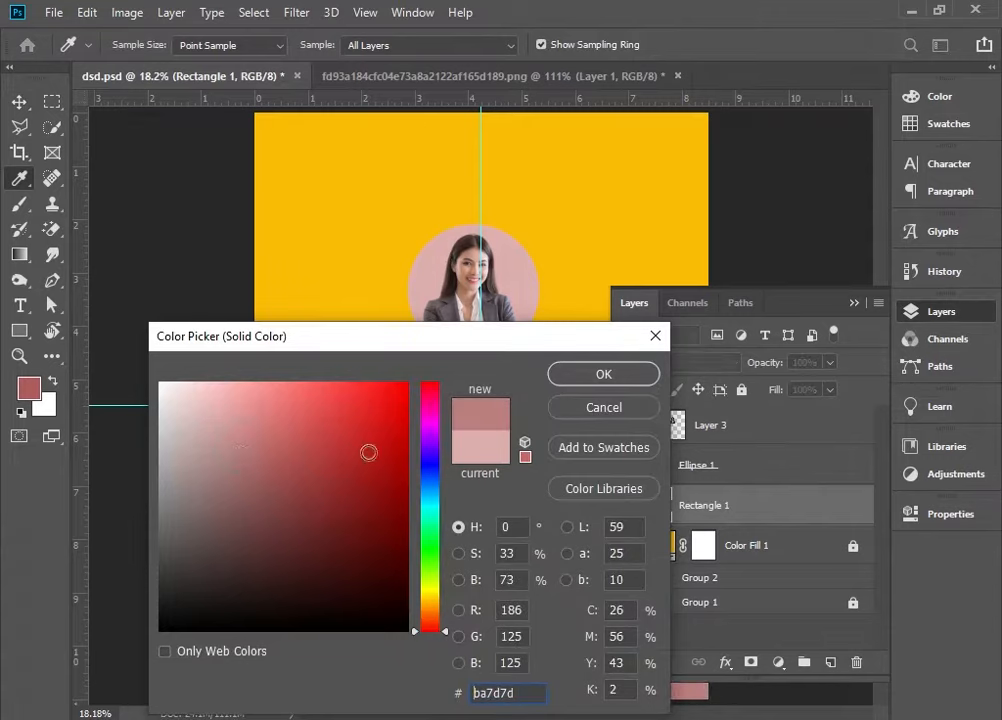
pyautogui.click(640, 377)
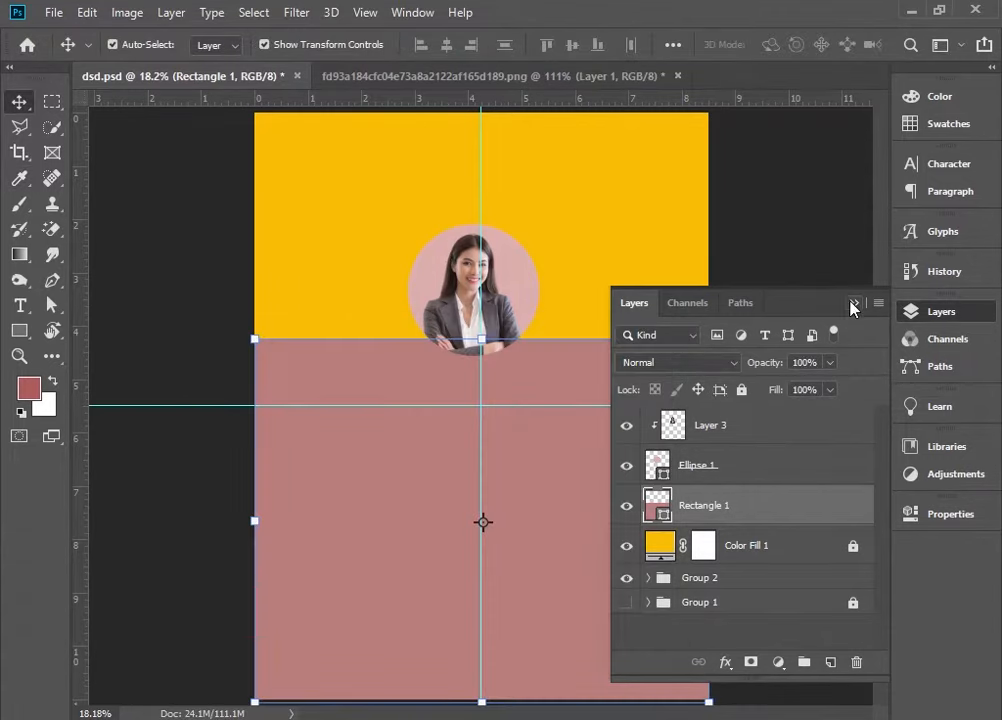
pyautogui.click(852, 305)
# - Move the circular portrait straight down so it straddles the boundary between the yellow area and the rectangle
pyautogui.click(736, 271)
pyautogui.moveTo(504, 279); pyautogui.dragTo(505, 341)
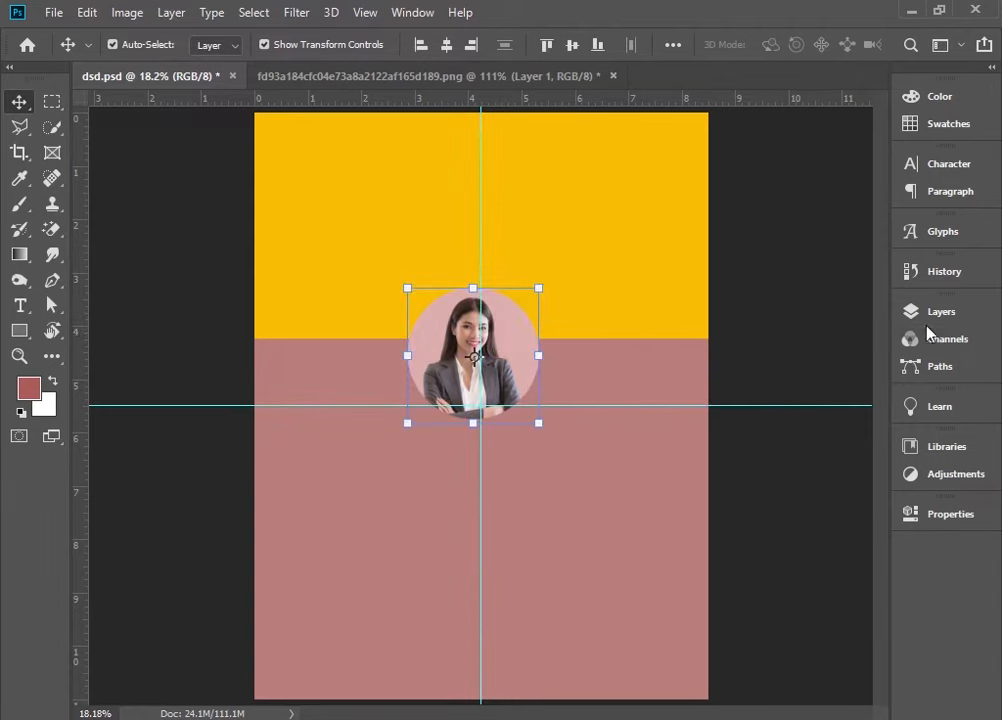
pyautogui.click(828, 405)
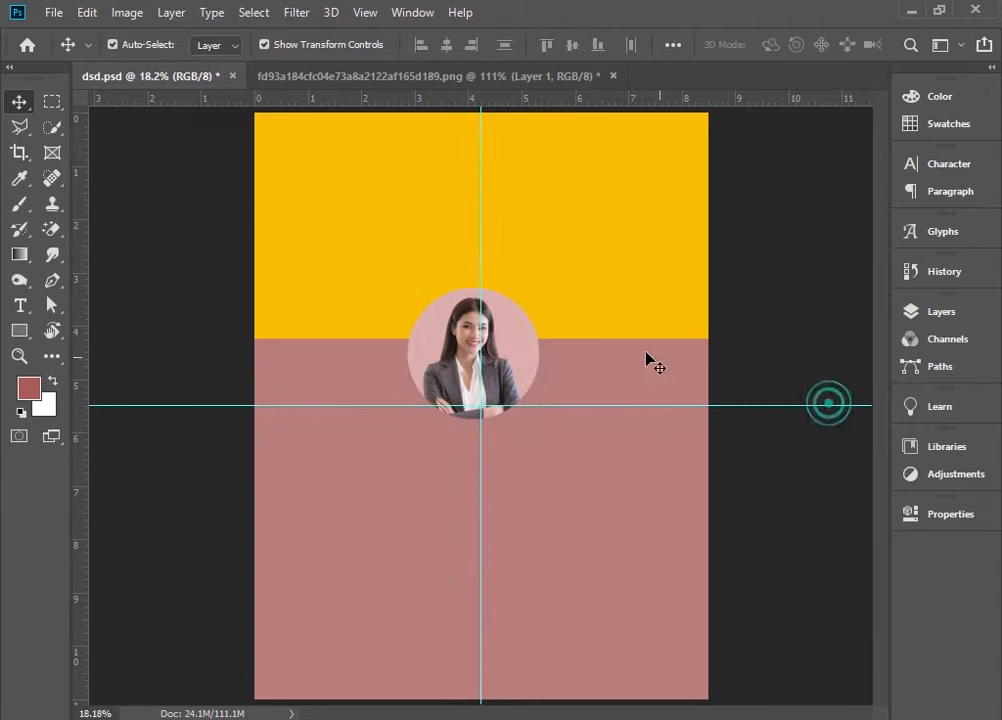
pyautogui.click(940, 312)
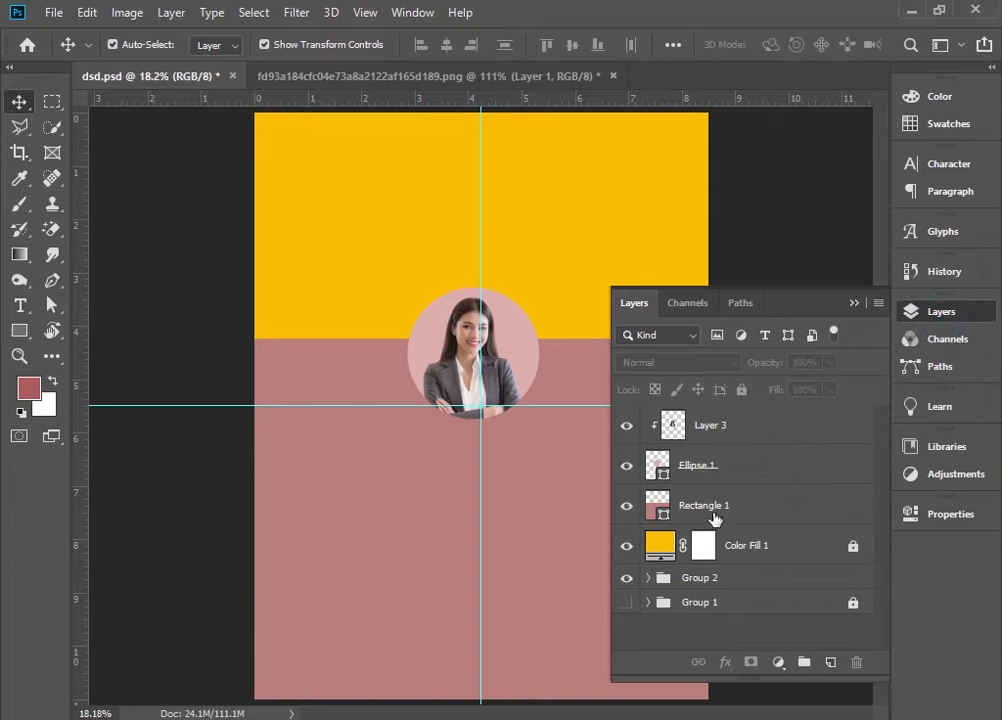
pyautogui.click(710, 510)
pyautogui.click(727, 665)
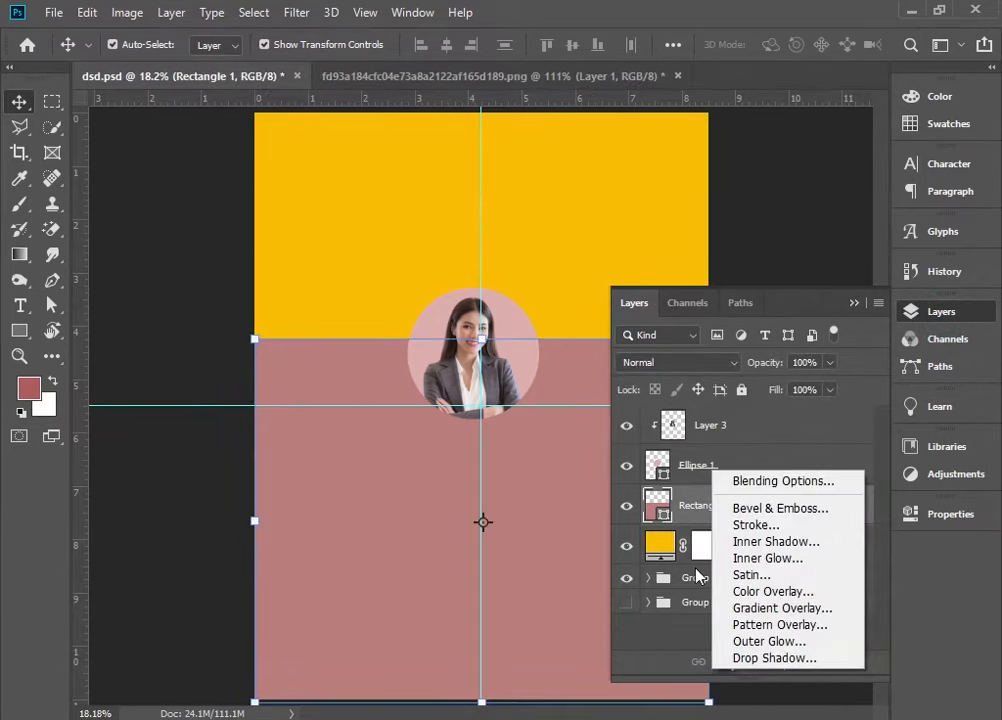
pyautogui.click(756, 524)
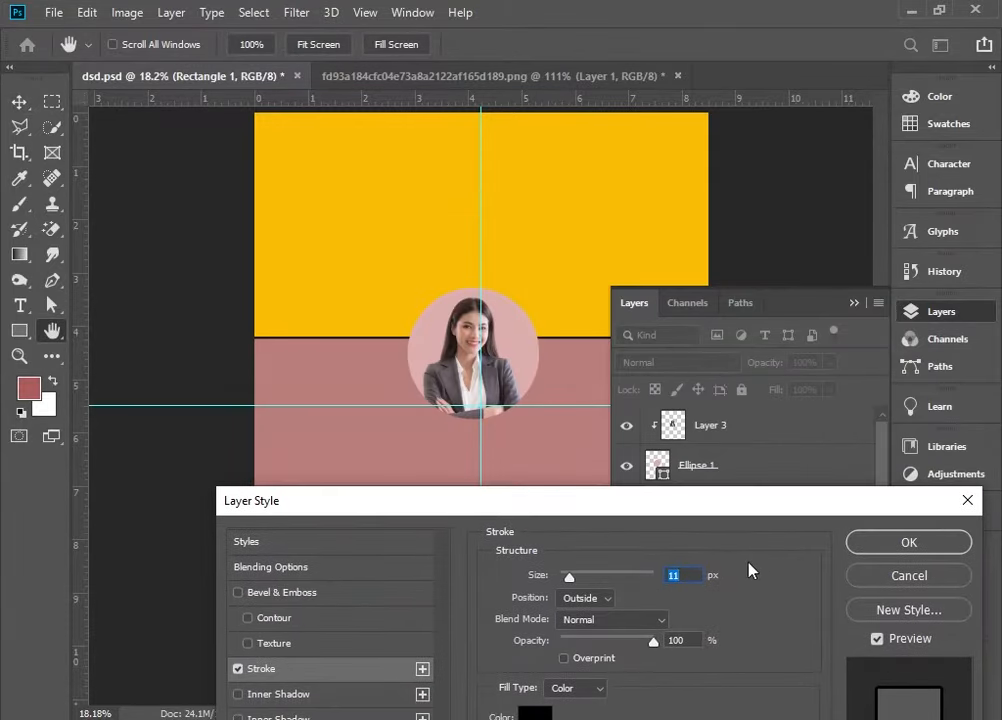
pyautogui.moveTo(608, 505); pyautogui.dragTo(405, 425)
pyautogui.click(687, 428)
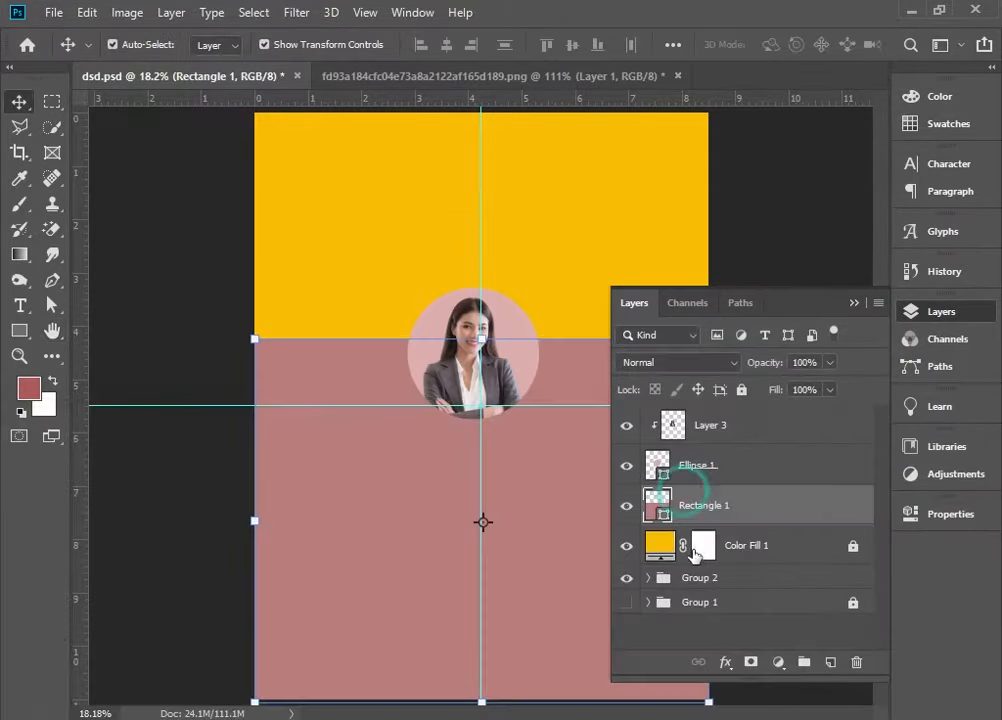
# - Add an outside stroke to the Ellipse 1 circle, coloured with the yellow of the page background
pyautogui.click(745, 465)
pyautogui.click(726, 663)
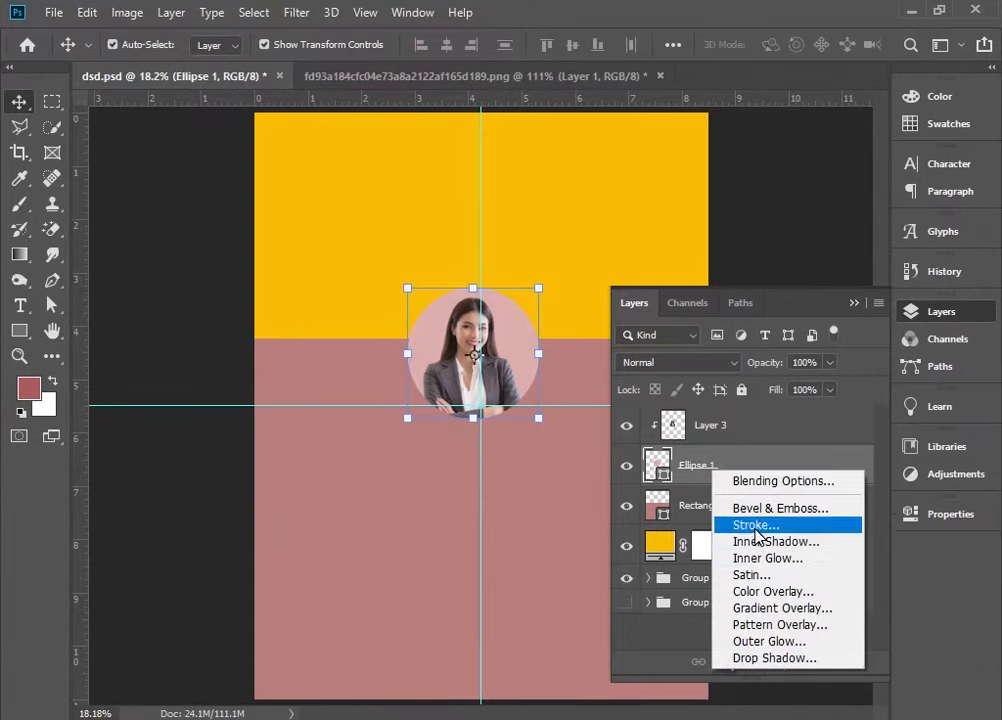
pyautogui.click(756, 525)
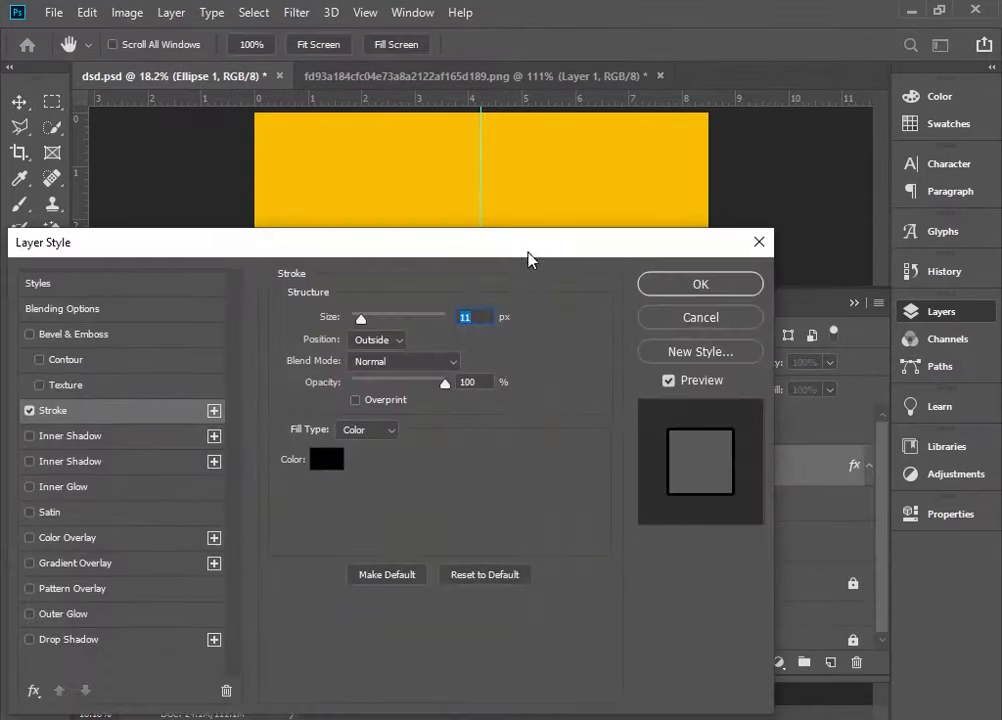
pyautogui.moveTo(528, 259); pyautogui.dragTo(748, 422)
pyautogui.moveTo(620, 481); pyautogui.dragTo(593, 480)
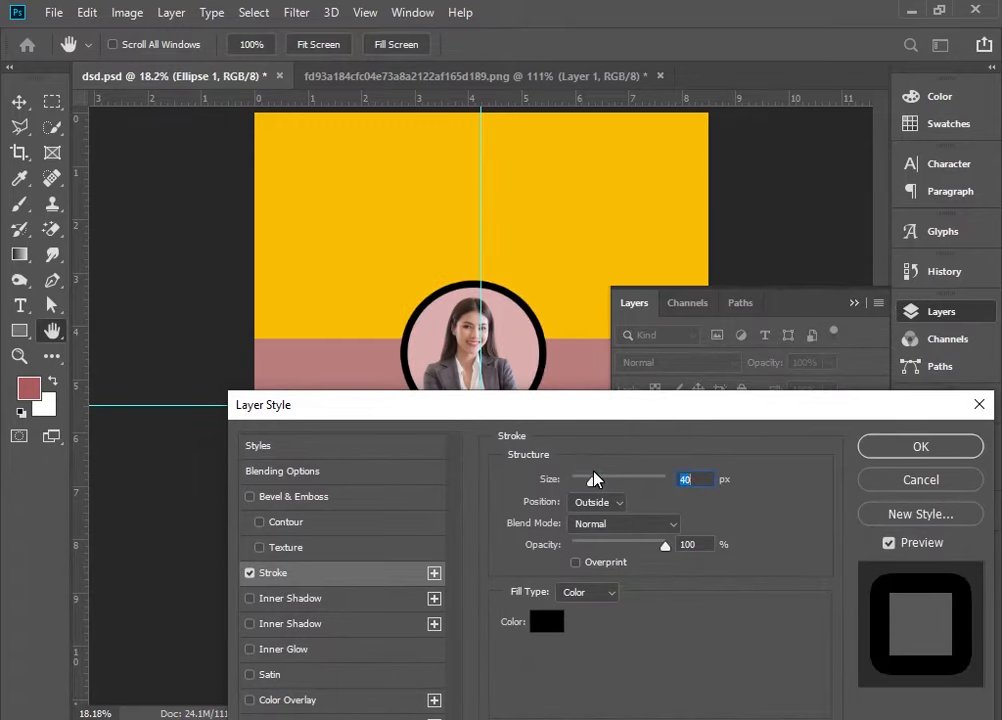
pyautogui.click(545, 621)
pyautogui.click(537, 222)
pyautogui.click(617, 385)
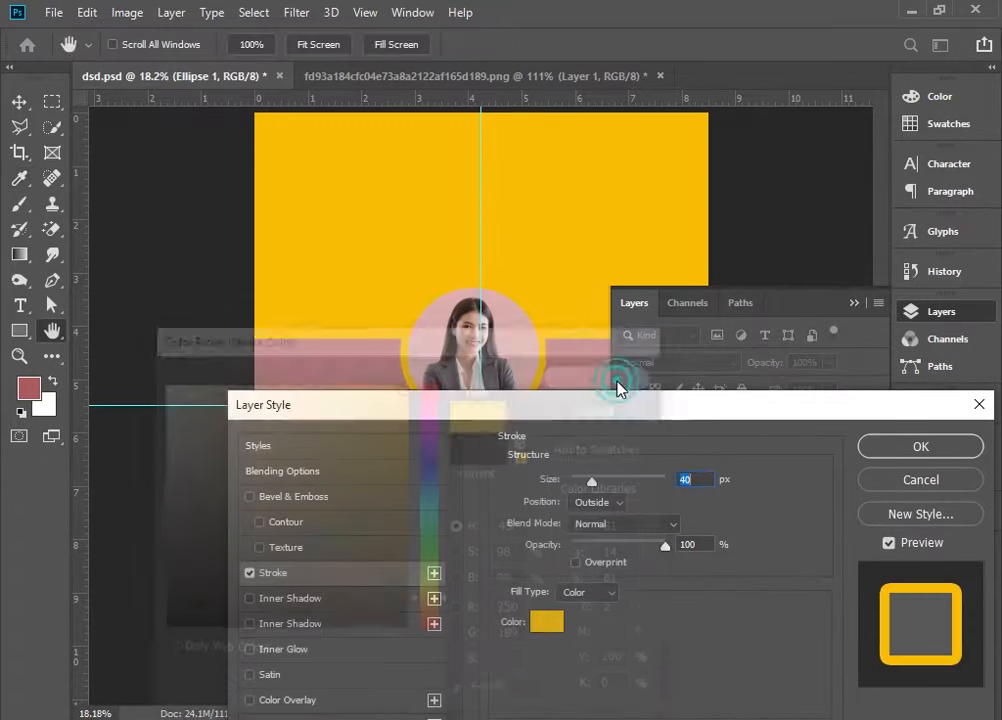
# - Set the circle's stroke size to 20 px and apply the layer style
pyautogui.scroll(-2, 699, 480)
pyautogui.scroll(-12, 699, 480)
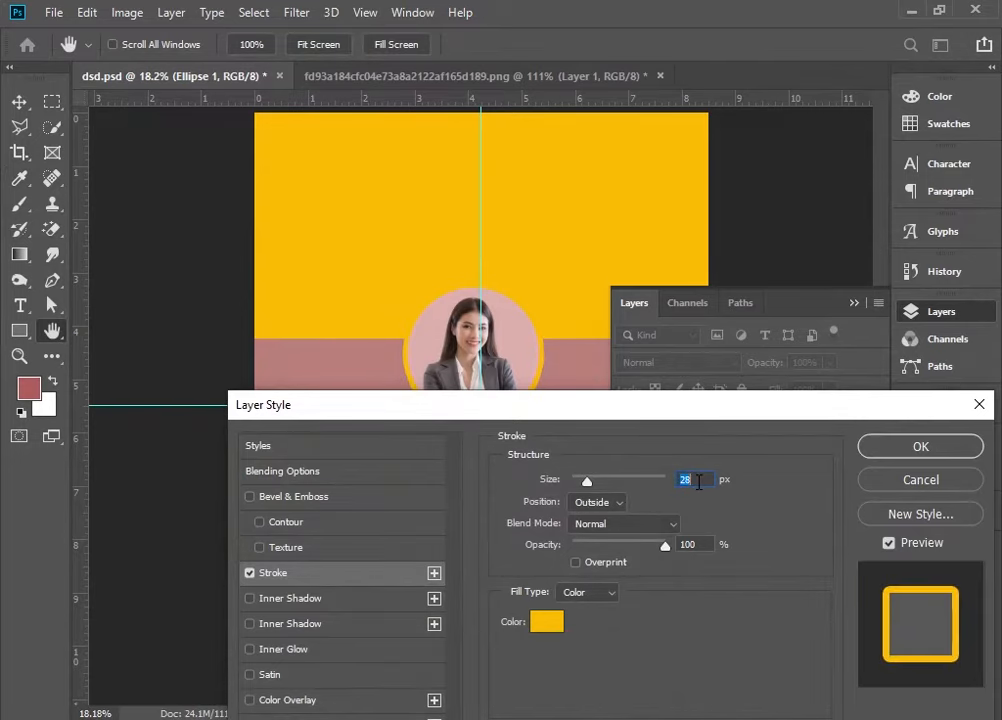
pyautogui.scroll(-5, 750, 489)
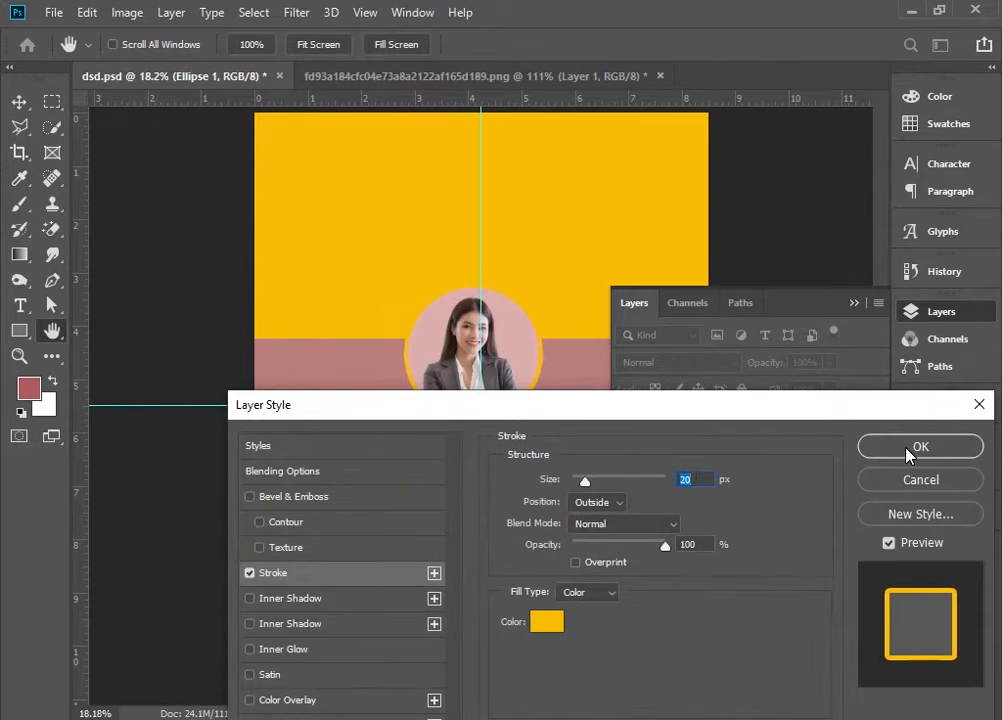
pyautogui.click(908, 452)
pyautogui.click(852, 303)
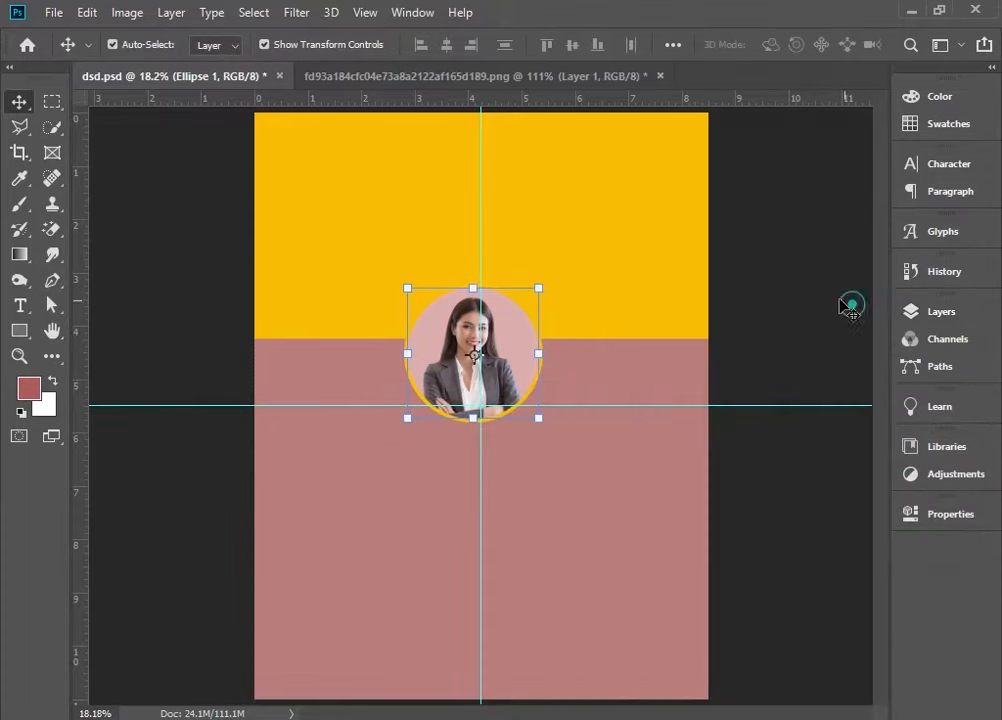
# - Move the circular portrait up and enlarge it, keeping it centred on the vertical guide
pyautogui.click(810, 292)
pyautogui.hotkey('ctrl', '+')
pyautogui.scroll(1, 505, 419)
pyautogui.scroll(-1, 510, 419)
pyautogui.hotkey('ctrl', '+')
pyautogui.hotkey('ctrl', '-')
pyautogui.hotkey('ctrl', '0')
pyautogui.keyDown('ctrl'); pyautogui.click(494, 372); pyautogui.keyUp('ctrl')
pyautogui.moveTo(494, 375); pyautogui.dragTo(492, 262)
pyautogui.moveTo(540, 311); pyautogui.dragTo(600, 390)
pyautogui.moveTo(549, 353); pyautogui.dragTo(504, 352)
pyautogui.press('Return')
pyautogui.click(744, 352)
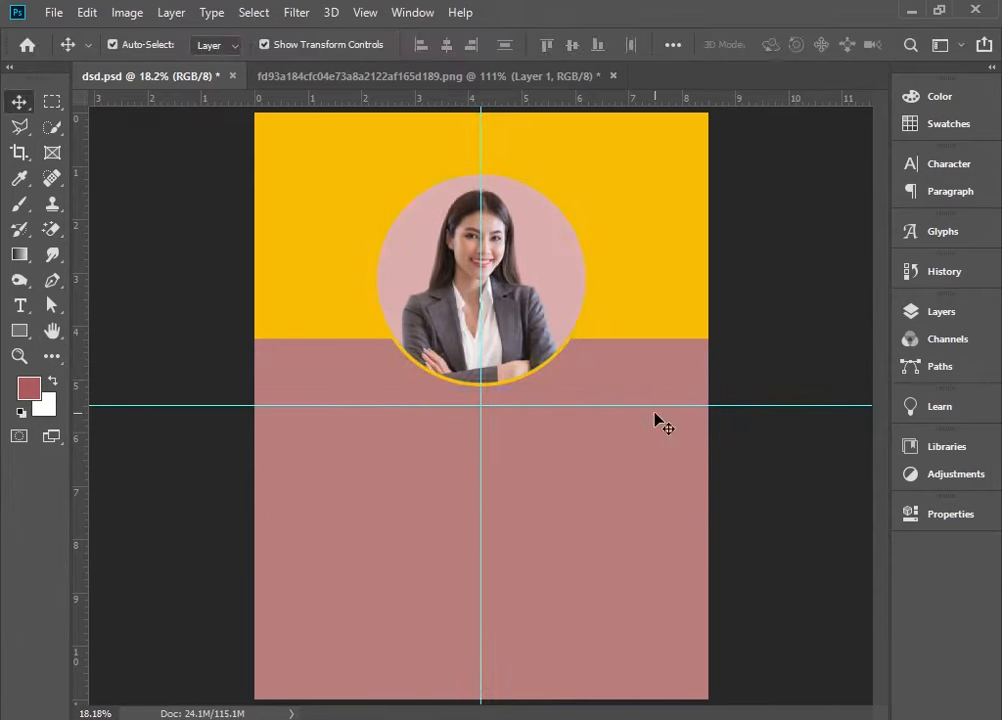
# - Stretch the pink rectangle's top edge upward to 113.69% height so it reaches the middle of the portrait
pyautogui.click(655, 423)
pyautogui.moveTo(490, 342); pyautogui.dragTo(490, 287)
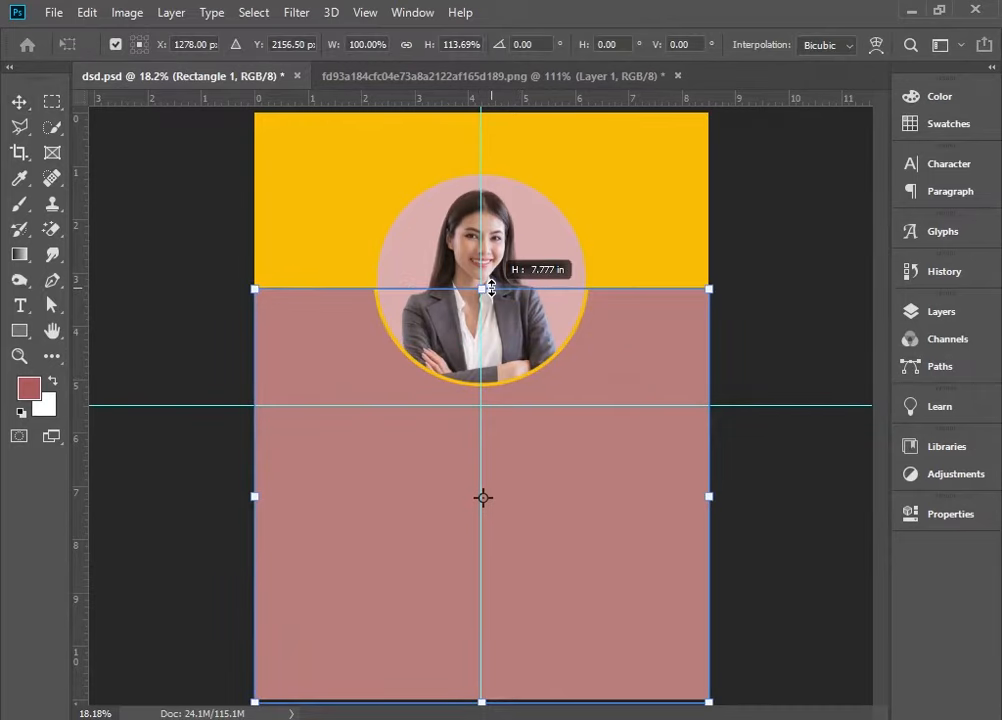
pyautogui.click(757, 305)
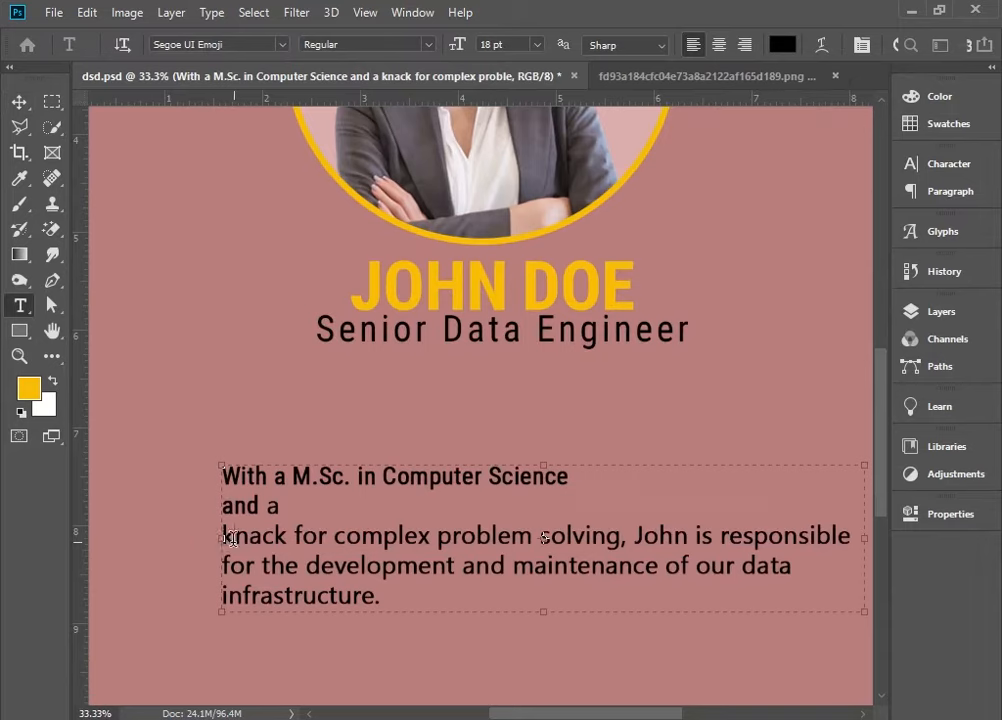
# - Set the font of the words "knack for complex problem solving," to Roboto Condensed
pyautogui.keyDown('shift'); pyautogui.click(625, 535); pyautogui.keyUp('shift')
pyautogui.click(200, 44)
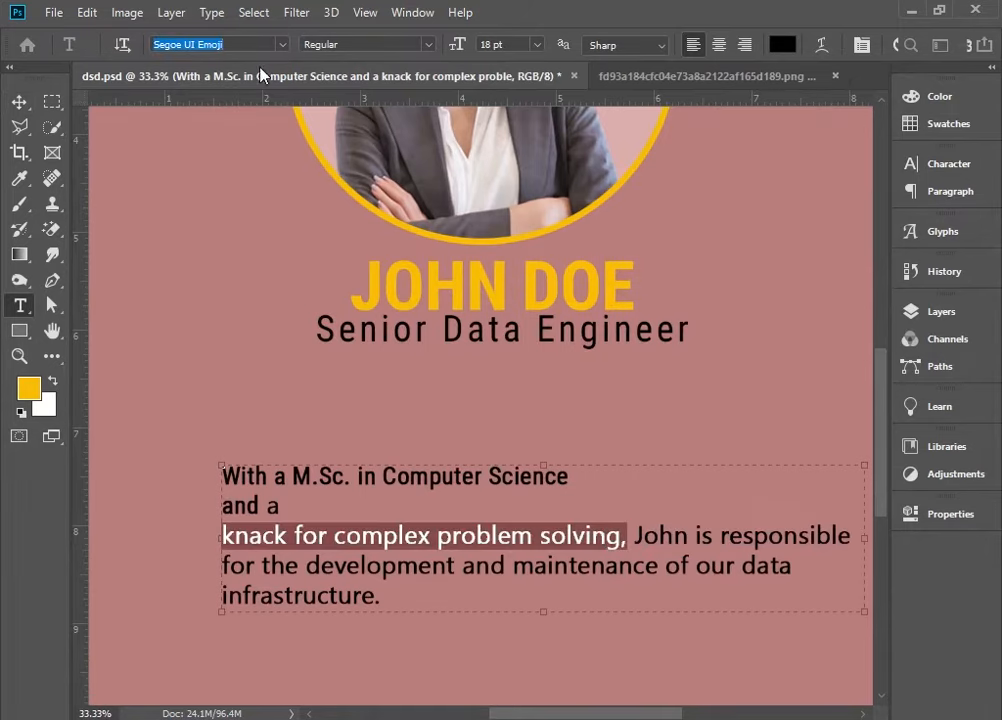
pyautogui.write('Roboto Condensed')
pyautogui.click(300, 141)
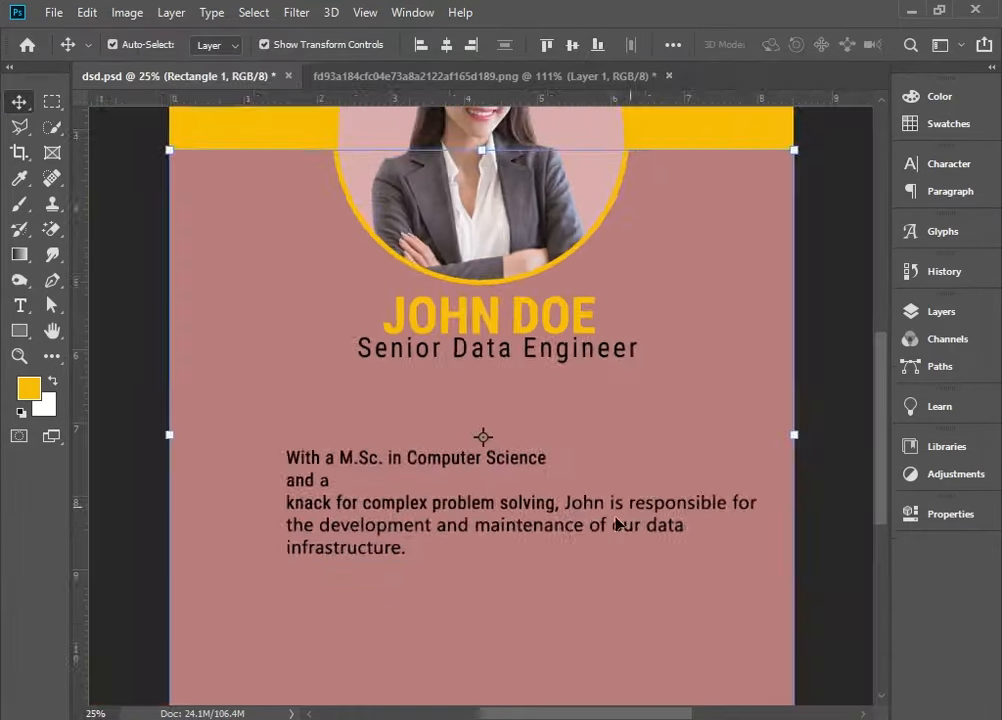
# - Copy the closing sentence about the data infrastructure, delete it from the paragraph, and shrink the text box around the remaining three lines
pyautogui.hotkey('ctrl', '+')
pyautogui.doubleClick(640, 553)
pyautogui.moveTo(228, 565); pyautogui.dragTo(741, 589)
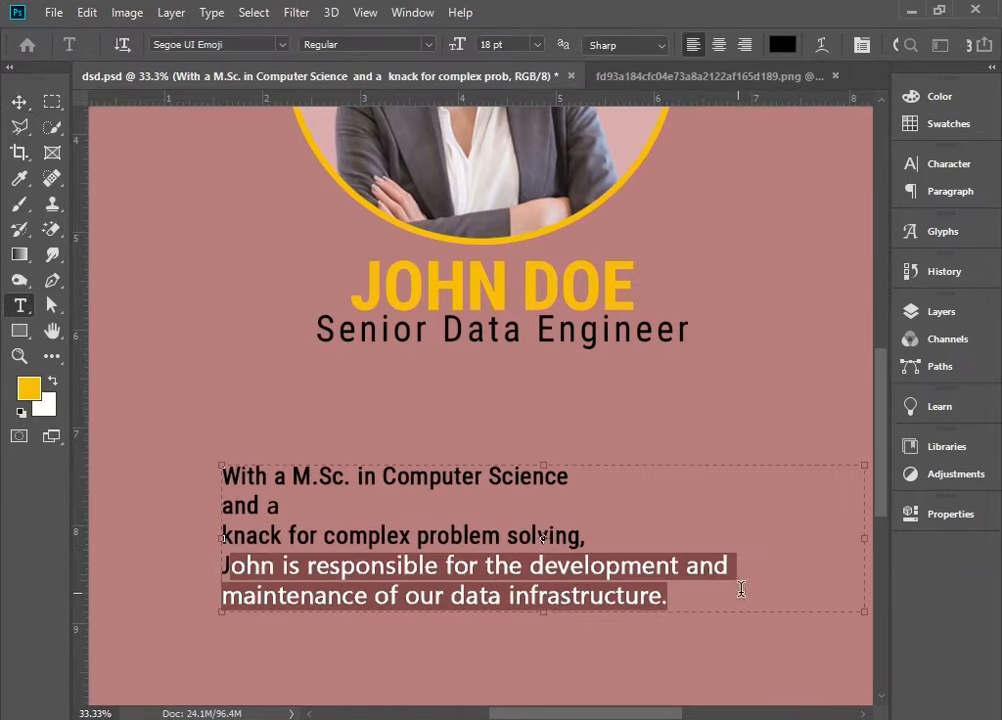
pyautogui.moveTo(222, 566); pyautogui.dragTo(671, 600)
pyautogui.hotkey('ctrl', 'c')
pyautogui.press('BackSpace')
pyautogui.moveTo(543, 611); pyautogui.dragTo(543, 559)
pyautogui.moveTo(864, 512); pyautogui.dragTo(604, 512)
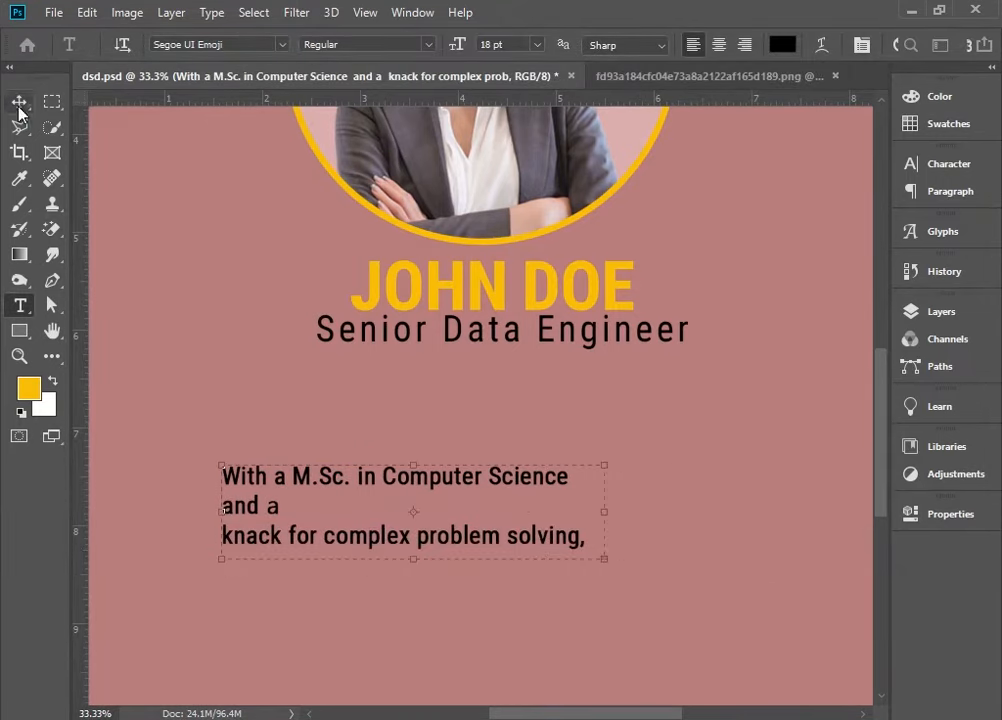
# - Centre-align the qualifications text and move it to the middle of the page beneath the job title
pyautogui.click(20, 108)
pyautogui.doubleClick(351, 475)
pyautogui.click(719, 45)
pyautogui.click(14, 105)
pyautogui.keyDown('ctrl'); pyautogui.click(702, 514); pyautogui.keyUp('ctrl')
pyautogui.hotkey('ctrl', '-')
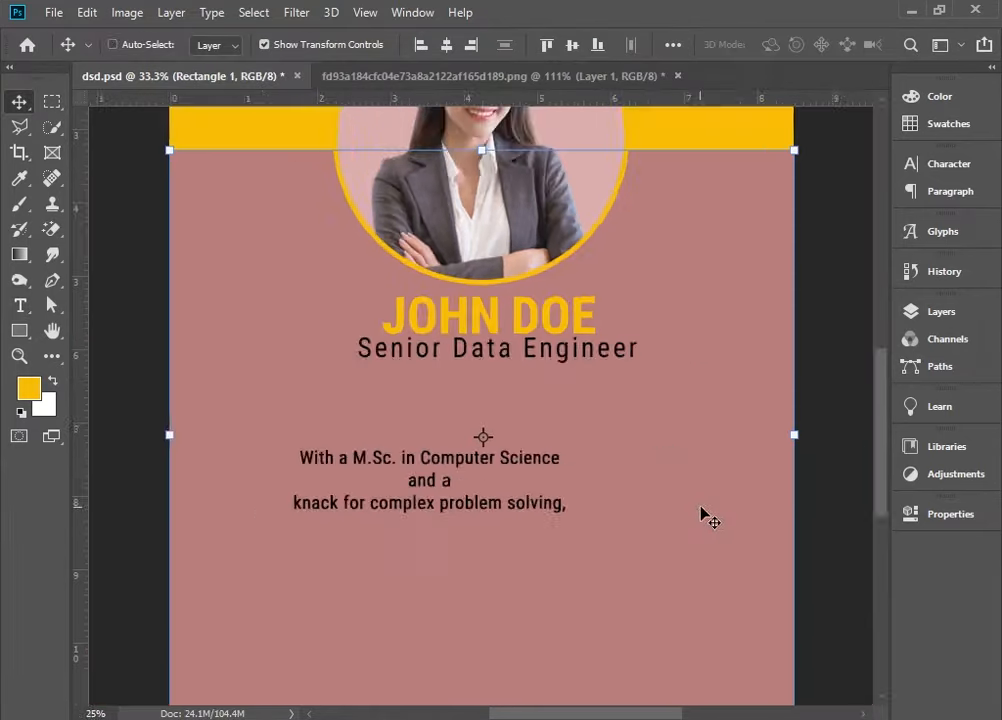
pyautogui.keyDown('ctrl'); pyautogui.click(700, 514); pyautogui.keyUp('ctrl')
pyautogui.hotkey('ctrl', '-')
pyautogui.hotkey('ctrl', '+')
pyautogui.moveTo(488, 560); pyautogui.dragTo(541, 544)
pyautogui.keyDown('ctrl'); pyautogui.click(481, 537); pyautogui.keyUp('ctrl')
# - Duplicate the qualifications text directly below and replace the copy's content with the copied data infrastructure sentence
pyautogui.hotkey('ctrl', '-')
pyautogui.moveTo(481, 531); pyautogui.dragTo(488, 588)
pyautogui.hotkey('ctrl', 't')
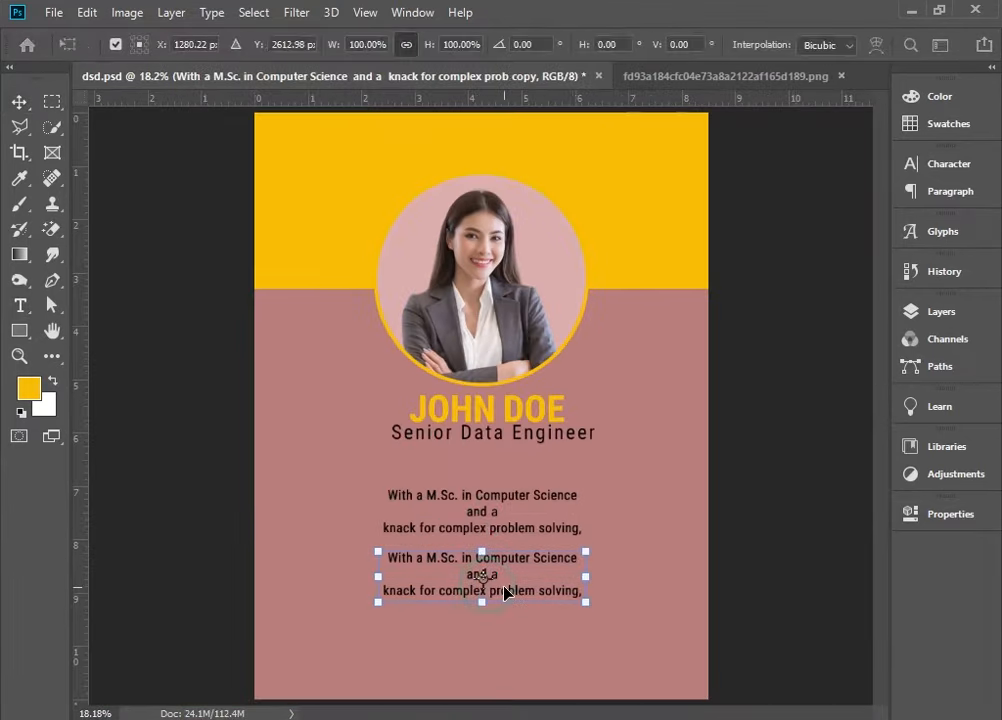
pyautogui.doubleClick(507, 592)
pyautogui.hotkey('ctrl', 'a')
pyautogui.hotkey('ctrl', 'v')
pyautogui.click(20, 103)
pyautogui.click(490, 596)
pyautogui.hotkey('ctrl', '-')
pyautogui.hotkey('ctrl', '+')
# - Set the tracking of the "Senior Data Engineer" line to 0 and increase its font size
pyautogui.click(948, 163)
pyautogui.keyDown('ctrl'); pyautogui.click(731, 454); pyautogui.keyUp('ctrl')
pyautogui.hotkey('ctrl', '+')
pyautogui.hotkey('ctrl', '+')
pyautogui.keyDown('ctrl'); pyautogui.click(579, 459); pyautogui.keyUp('ctrl')
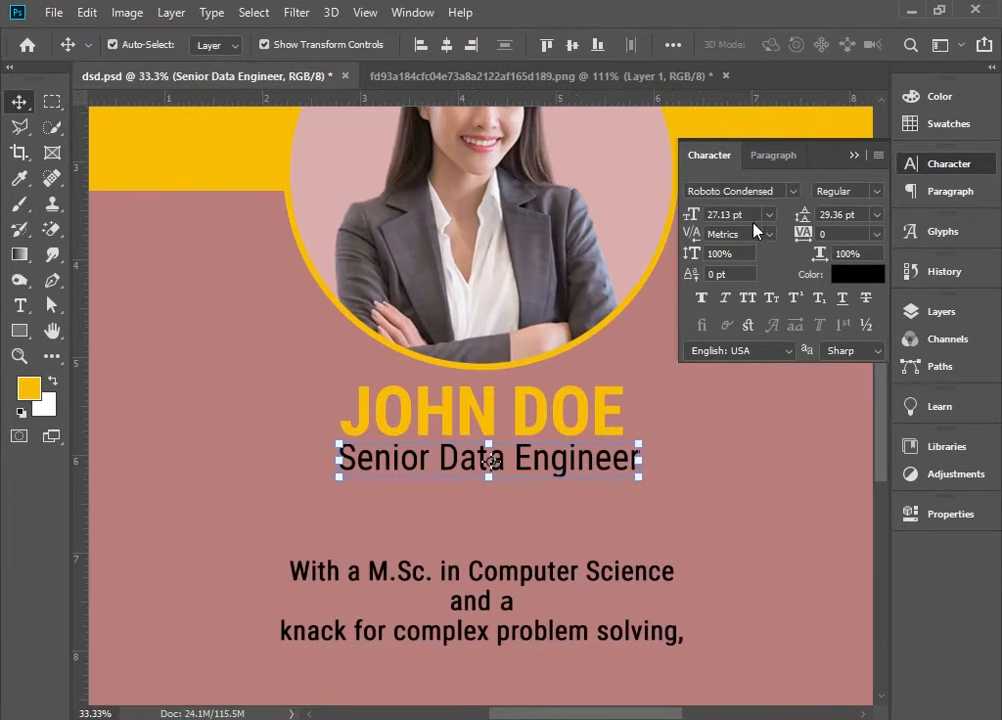
pyautogui.click(754, 217)
pyautogui.scroll(4, 754, 218)
pyautogui.click(778, 192)
pyautogui.scroll(-1, 780, 195)
pyautogui.scroll(1, 785, 197)
# - Apply the Regular style of Roboto Condensed to the "Senior Data Engineer" line
pyautogui.click(792, 191)
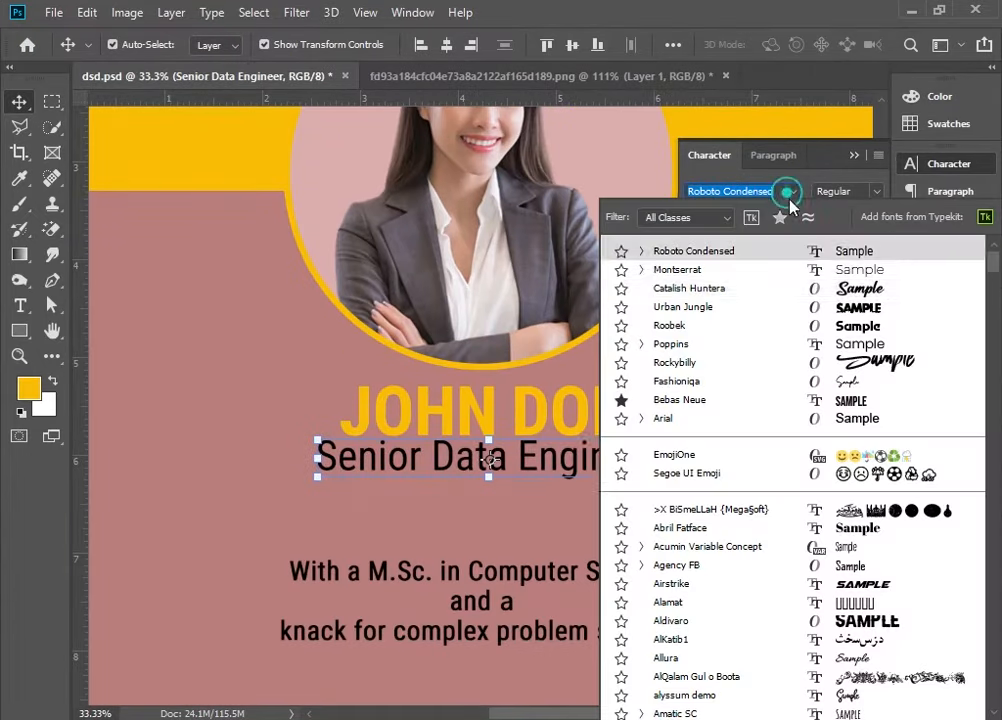
pyautogui.click(643, 253)
pyautogui.click(676, 304)
pyautogui.click(718, 464)
pyautogui.hotkey('ctrl', '-')
pyautogui.hotkey('ctrl', '-')
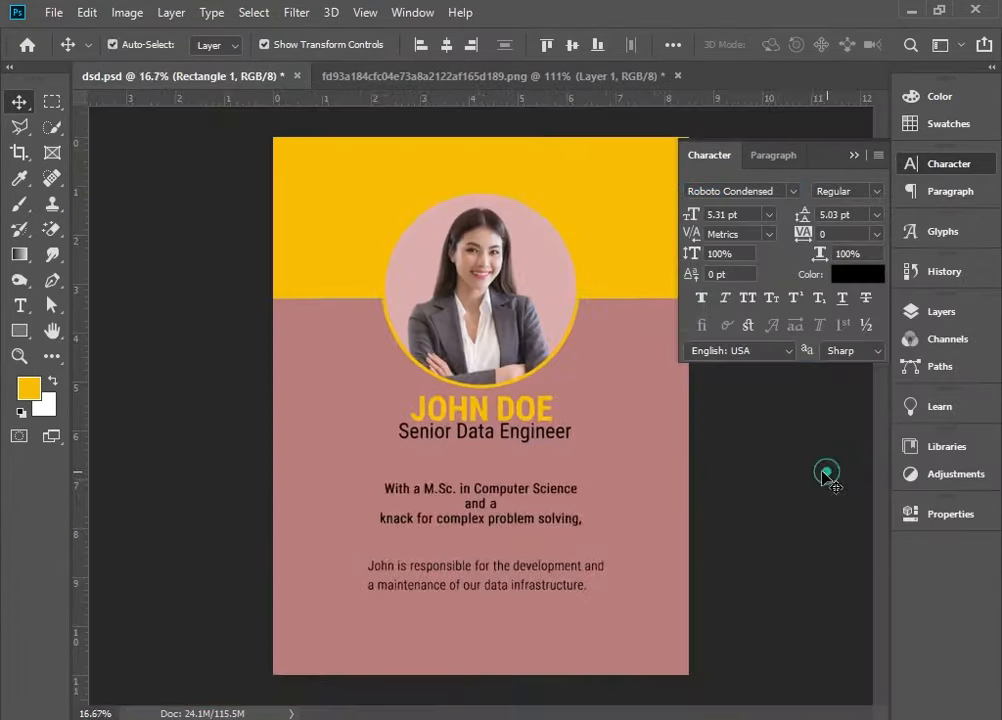
# - Centre the name, the job title and the qualifications text horizontally on the page
pyautogui.click(828, 474)
pyautogui.hotkey('ctrl', '+')
pyautogui.keyDown('ctrl'); pyautogui.click(583, 452); pyautogui.keyUp('ctrl')
pyautogui.keyDown('ctrl'); pyautogui.click(481, 528); pyautogui.keyUp('ctrl')
pyautogui.keyDown('ctrl'); pyautogui.click(481, 409); pyautogui.keyUp('ctrl')
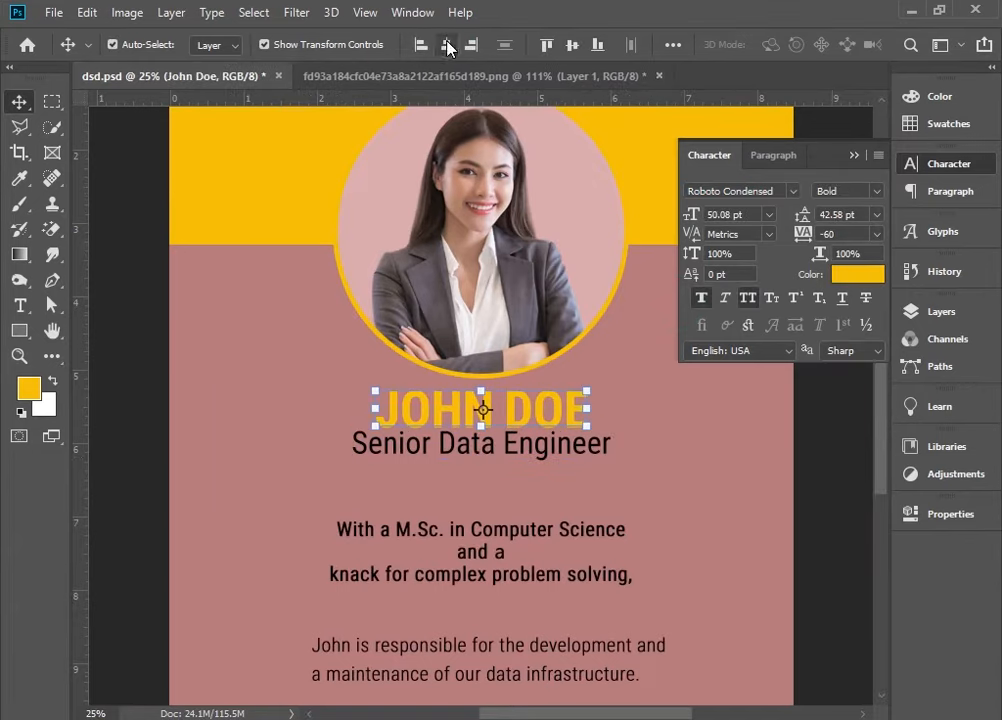
pyautogui.hotkey('ctrl', '-')
pyautogui.hotkey('ctrl', '0')
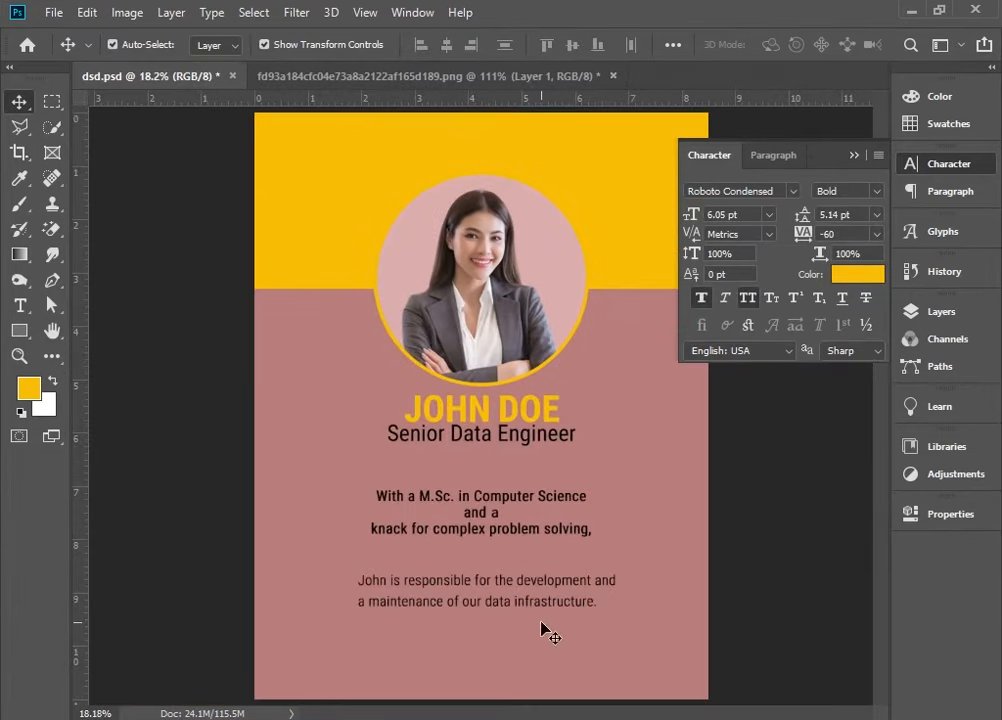
# - Nudge the qualifications text block downward away from the job title
pyautogui.click(599, 534)
pyautogui.hotkey('shift', 'Down')
pyautogui.hotkey('shift', 'Down')
pyautogui.hotkey('shift', 'Down')
pyautogui.hotkey('shift', 'Down')
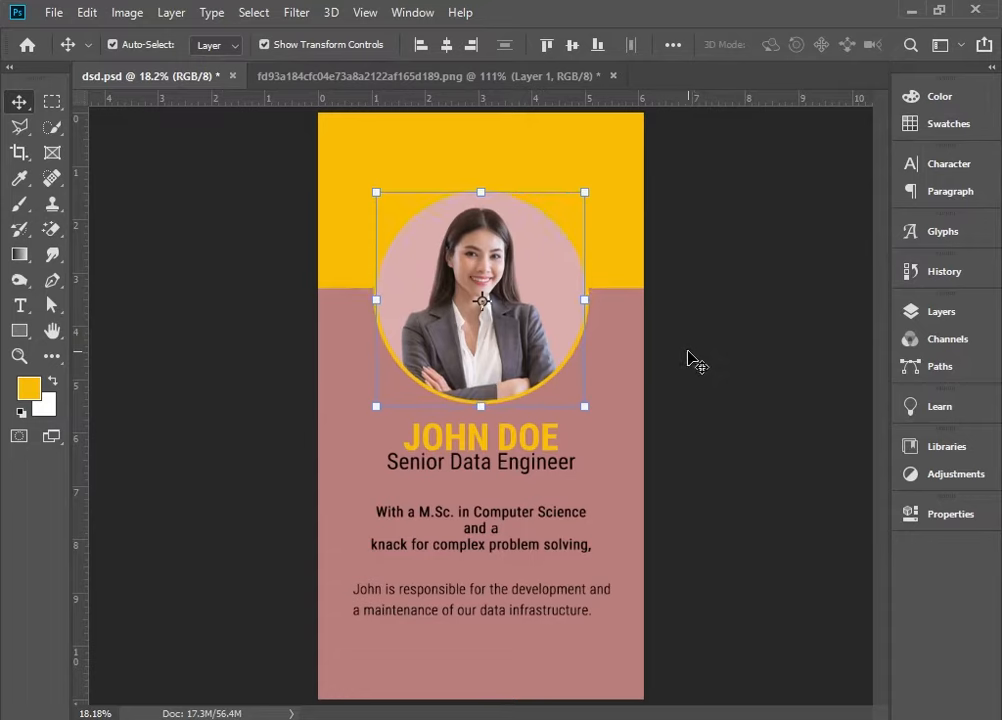
# - Place the network PNG downloaded in Chrome into dsd.psd, rotate it about 43 degrees, and enlarge it to cover the page
pyautogui.hotkey('ctrl', '-')
pyautogui.hotkey('ctrl', '0')
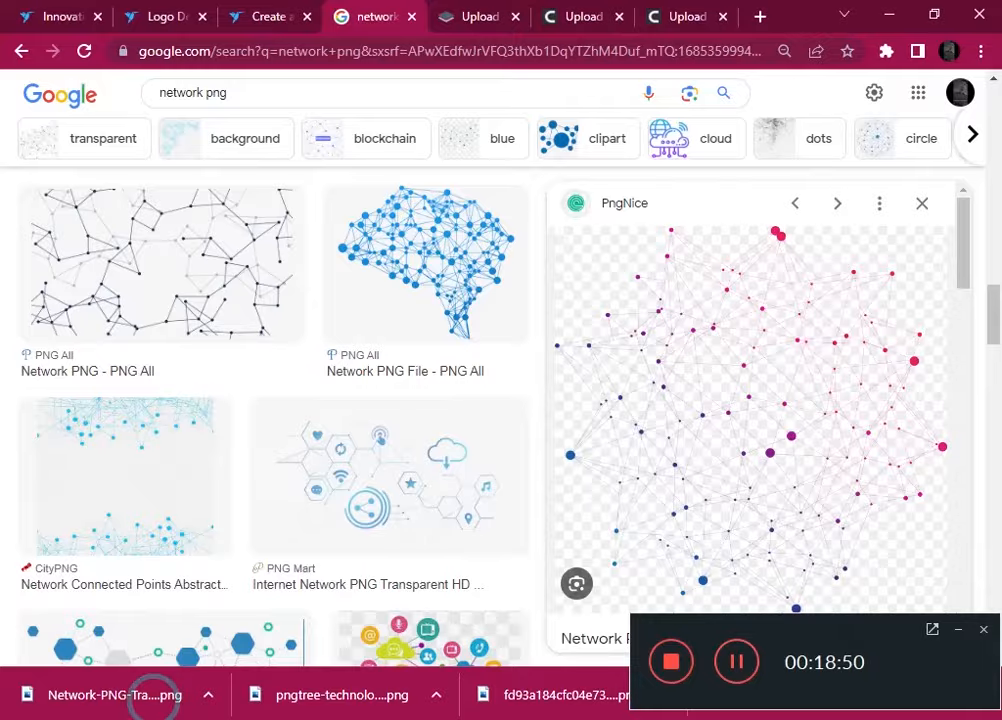
pyautogui.moveTo(152, 698); pyautogui.dragTo(480, 400)
pyautogui.moveTo(660, 235); pyautogui.dragTo(745, 398)
pyautogui.moveTo(363, 299); pyautogui.dragTo(226, 166)
pyautogui.hotkey('ctrl', '-')
pyautogui.click(958, 629)
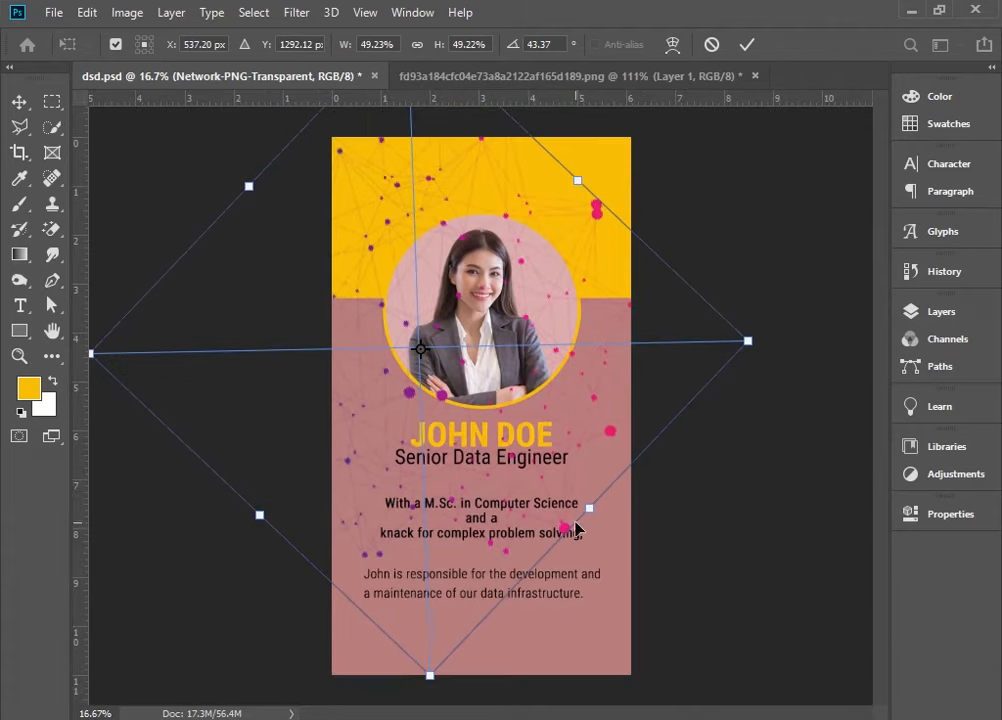
pyautogui.moveTo(590, 508); pyautogui.dragTo(786, 693)
pyautogui.press('Return')
pyautogui.hotkey('ctrl', '-')
pyautogui.hotkey('ctrl', '0')
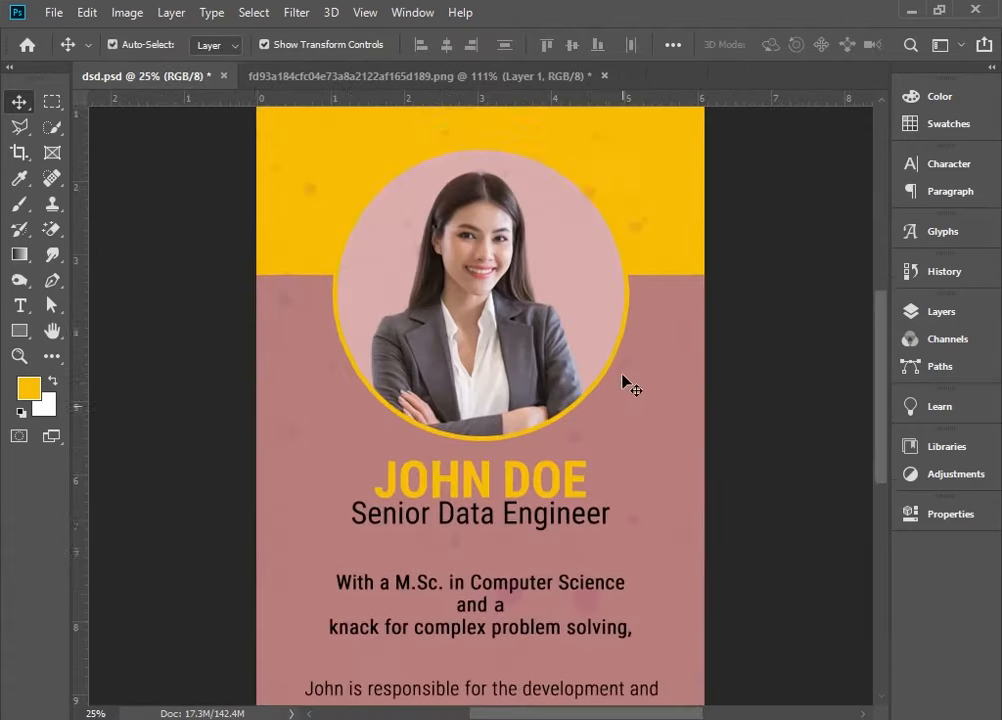
# - Set the Network-PNG-Transparent layer to Multiply at 12% opacity and move it lower in the layer stack
pyautogui.press('F7')
pyautogui.click(655, 360)
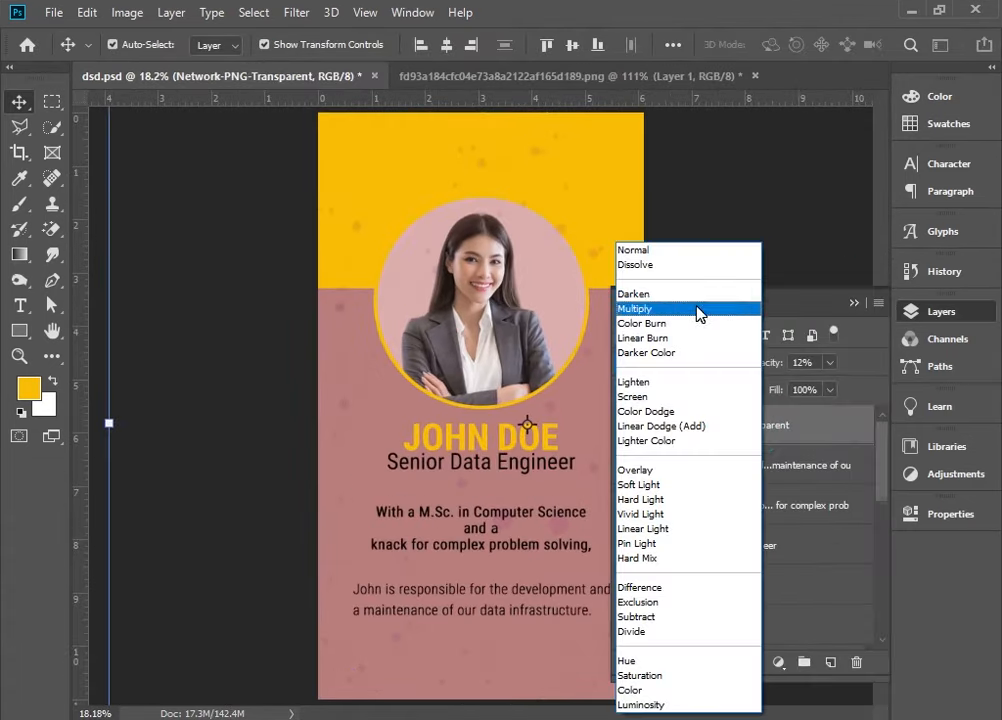
pyautogui.click(712, 308)
pyautogui.hotkey('ctrl', '-')
pyautogui.moveTo(805, 427); pyautogui.dragTo(800, 600)
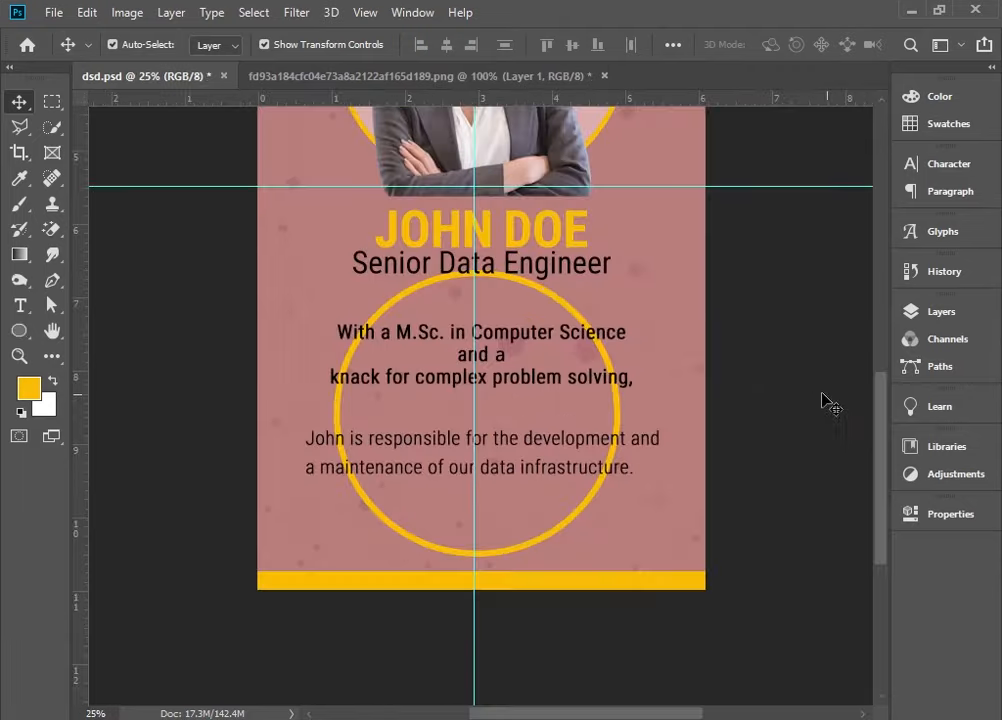
# - Rasterize the Ellipse 1 copy layer that holds the yellow ring
pyautogui.rightClick(620, 420)
pyautogui.click(945, 311)
pyautogui.rightClick(794, 629)
pyautogui.click(652, 298)
pyautogui.click(854, 303)
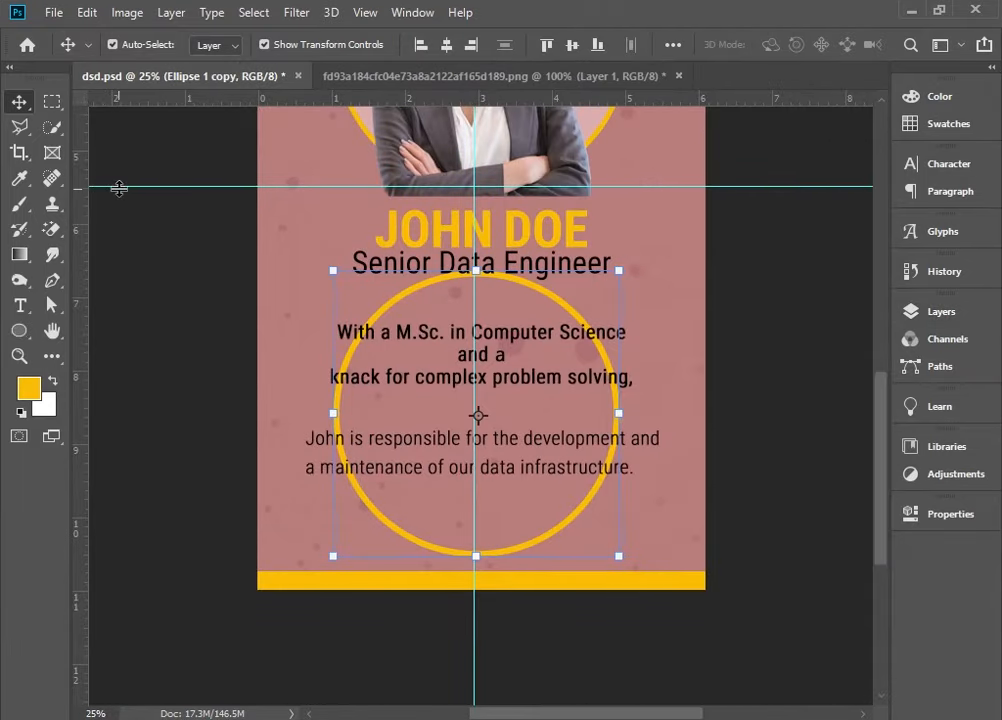
# - Delete the half of the ring to the right of the vertical guide using a polygonal lasso selection
pyautogui.click(19, 127)
pyautogui.scroll(1, 472, 307)
pyautogui.scroll(-8, 483, 310)
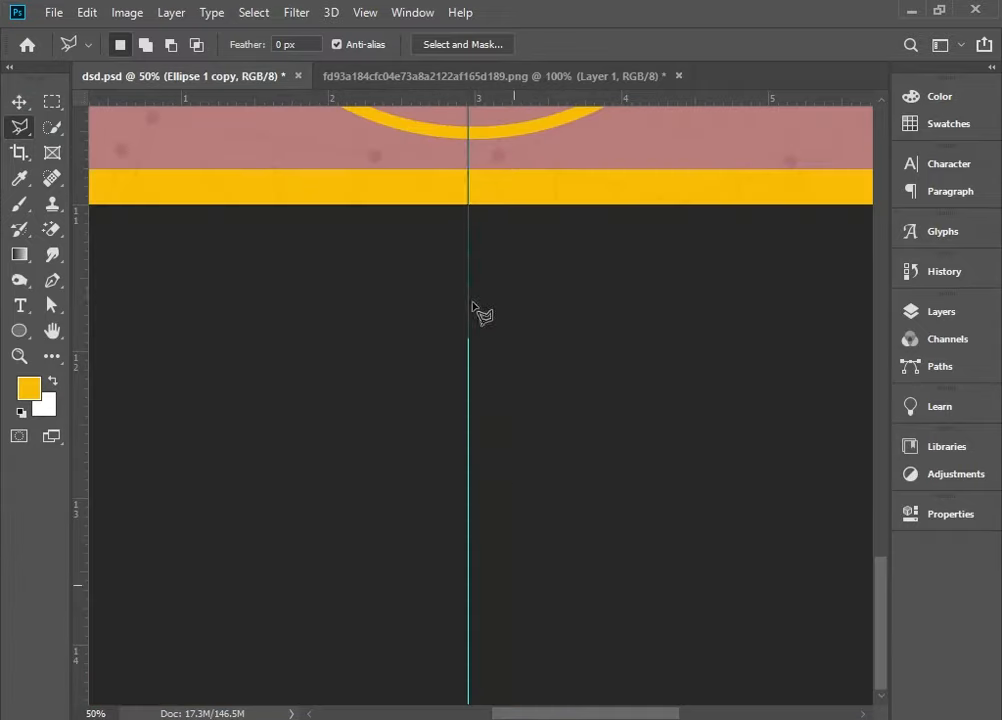
pyautogui.moveTo(717, 110); pyautogui.dragTo(592, 530)
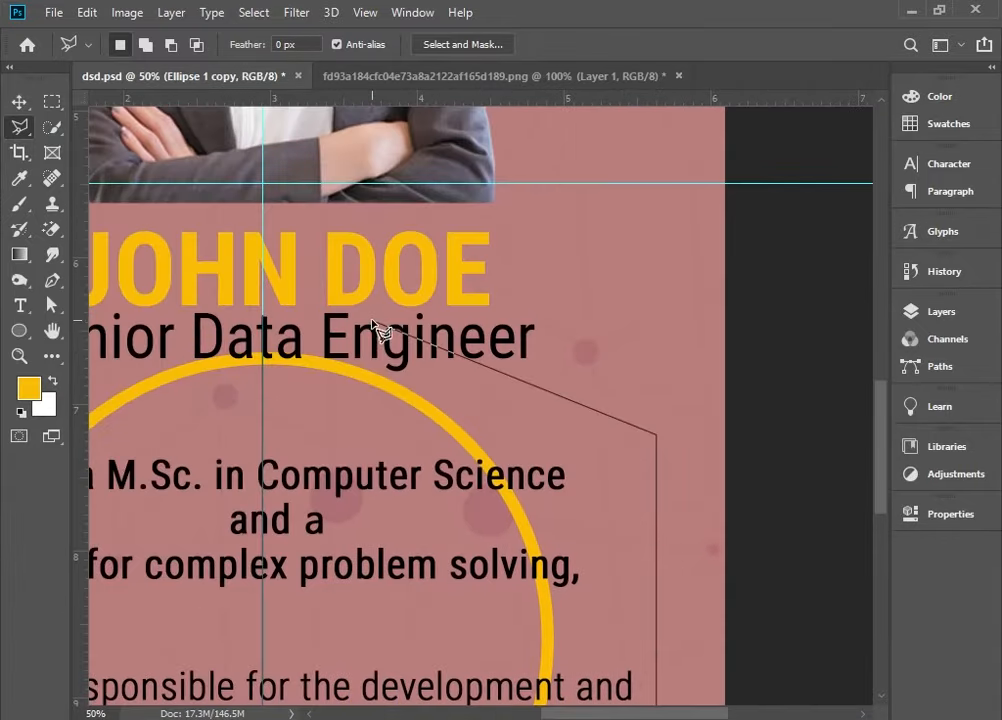
pyautogui.press('Delete')
pyautogui.hotkey('ctrl', 'd')
# - Move the yellow half ring up so it sits just outside the portrait circle's left edge
pyautogui.scroll(-2, 612, 370)
pyautogui.hotkey('ctrl', '-')
pyautogui.hotkey('ctrl', '-')
pyautogui.hotkey('ctrl', '-')
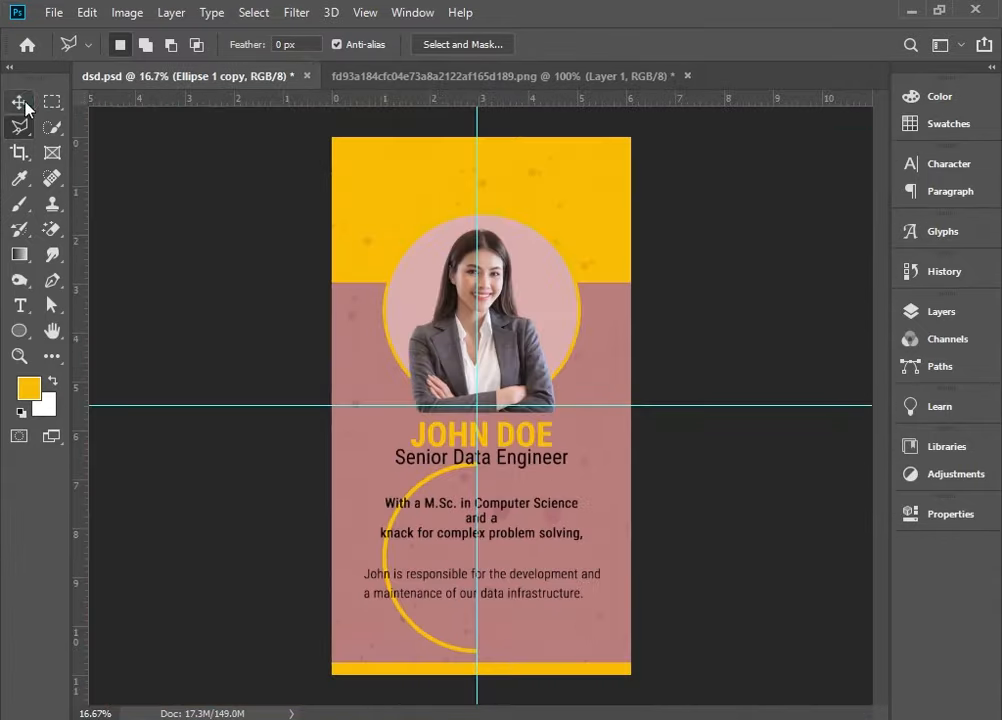
pyautogui.click(24, 105)
pyautogui.moveTo(420, 490); pyautogui.dragTo(399, 251)
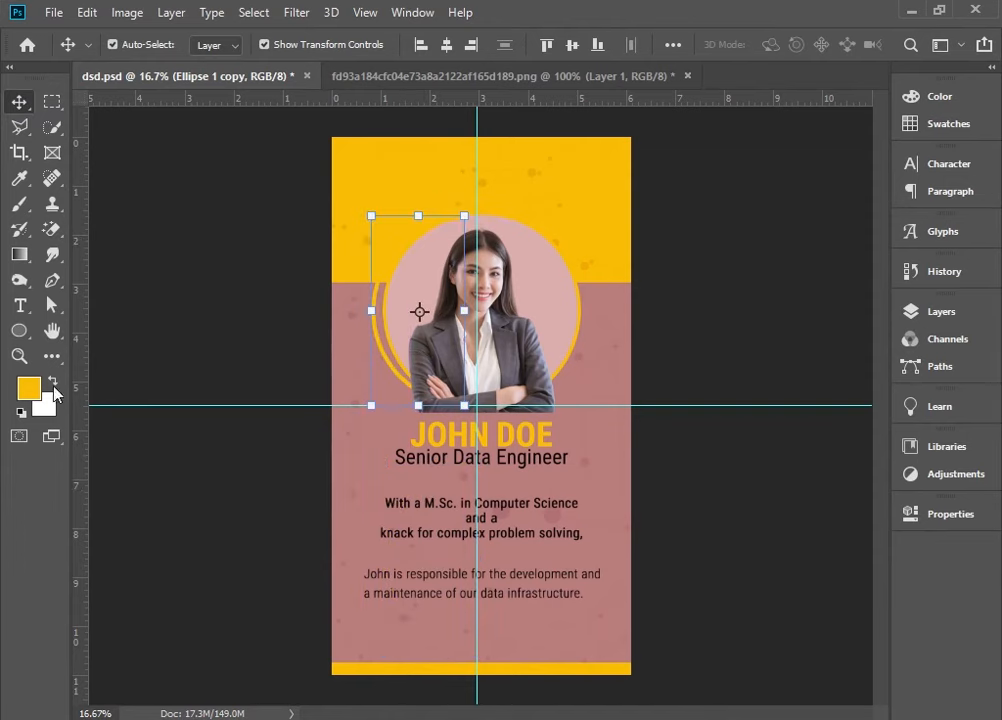
# - Recolour the half ring on the Ellipse 1 copy layer to black
pyautogui.click(910, 313)
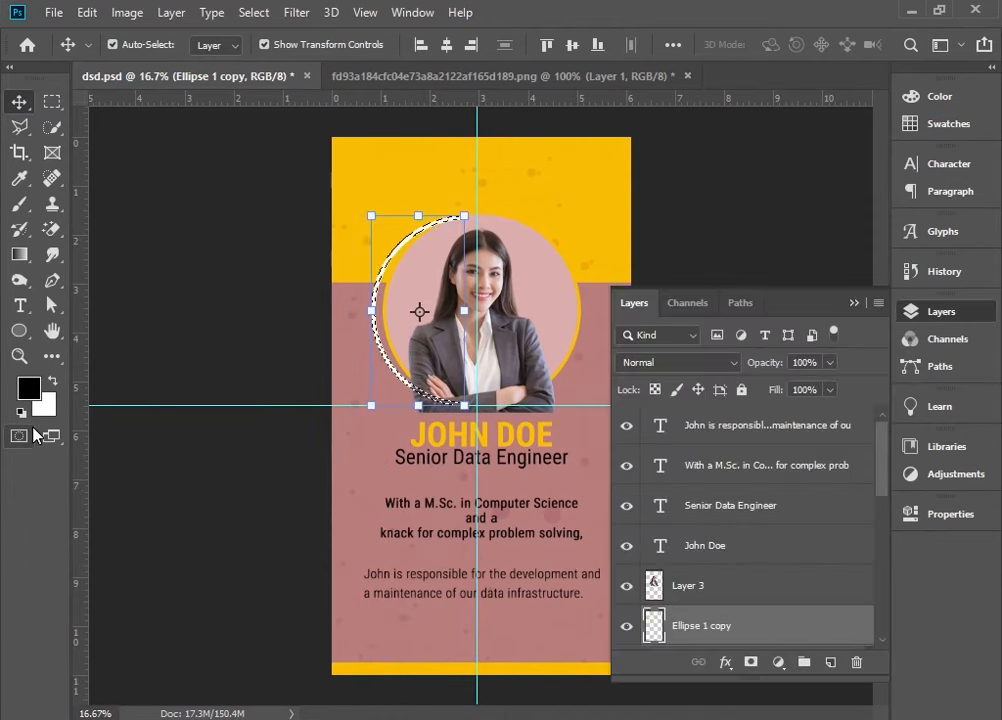
pyautogui.hotkey('ctrl', '+')
pyautogui.click(853, 303)
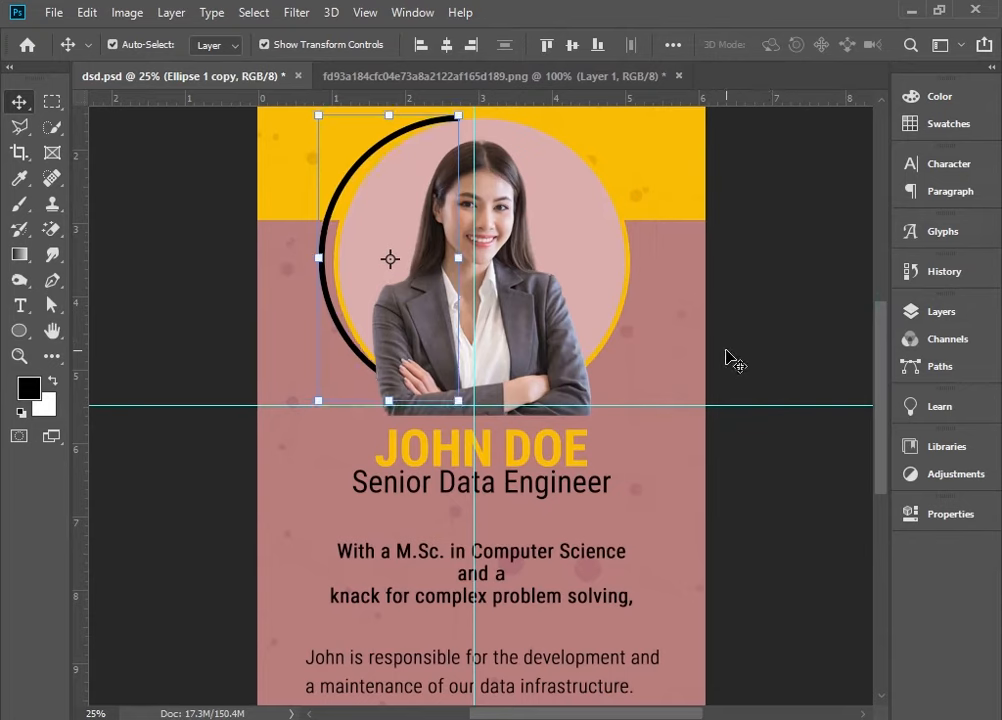
# - Enlarge the black half ring proportionally to about 110% and nudge it upward around the portrait circle
pyautogui.hotkey('ctrl', 't')
pyautogui.moveTo(455, 407); pyautogui.dragTo(460, 438)
pyautogui.hotkey('shift', 'Up')
pyautogui.hotkey('shift', 'Up')
pyautogui.hotkey('shift', 'Up')
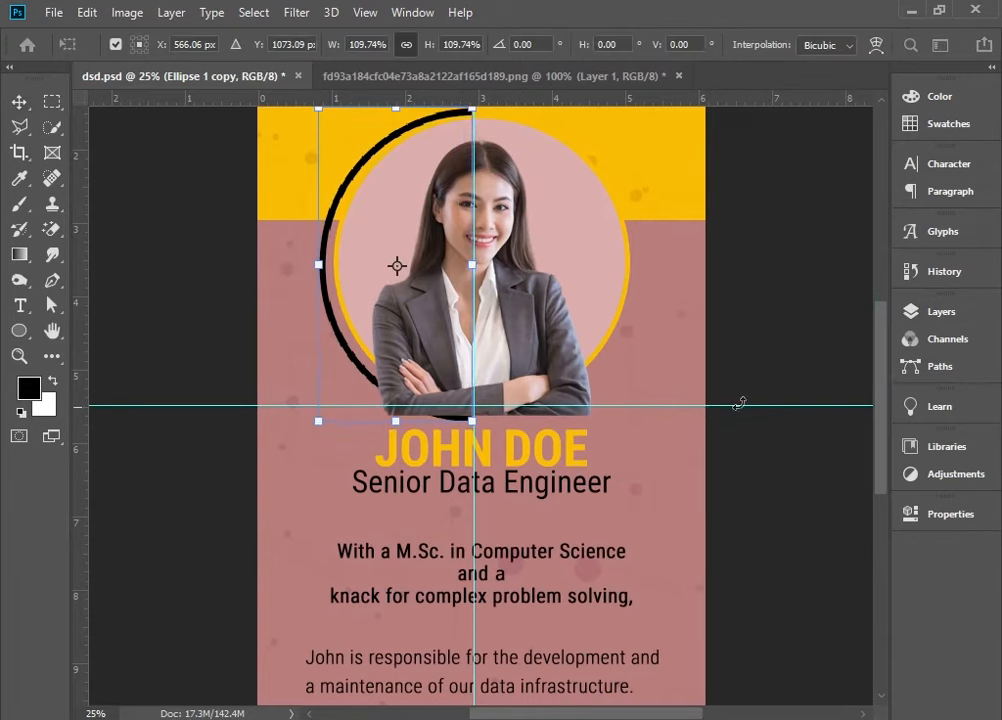
# - Hide the woman's portrait on Layer 3 to expose the full circle and half ring
pyautogui.press('F7')
pyautogui.click(626, 585)
pyautogui.click(857, 304)
pyautogui.scroll(1, 758, 360)
pyautogui.click(756, 361)
# - Reposition and rescale the black half ring so it surrounds the circle's left side evenly and ends at the vertical guide
pyautogui.moveTo(332, 350); pyautogui.dragTo(330, 347)
pyautogui.moveTo(487, 471); pyautogui.dragTo(488, 485)
pyautogui.press('Right')
pyautogui.press('Right')
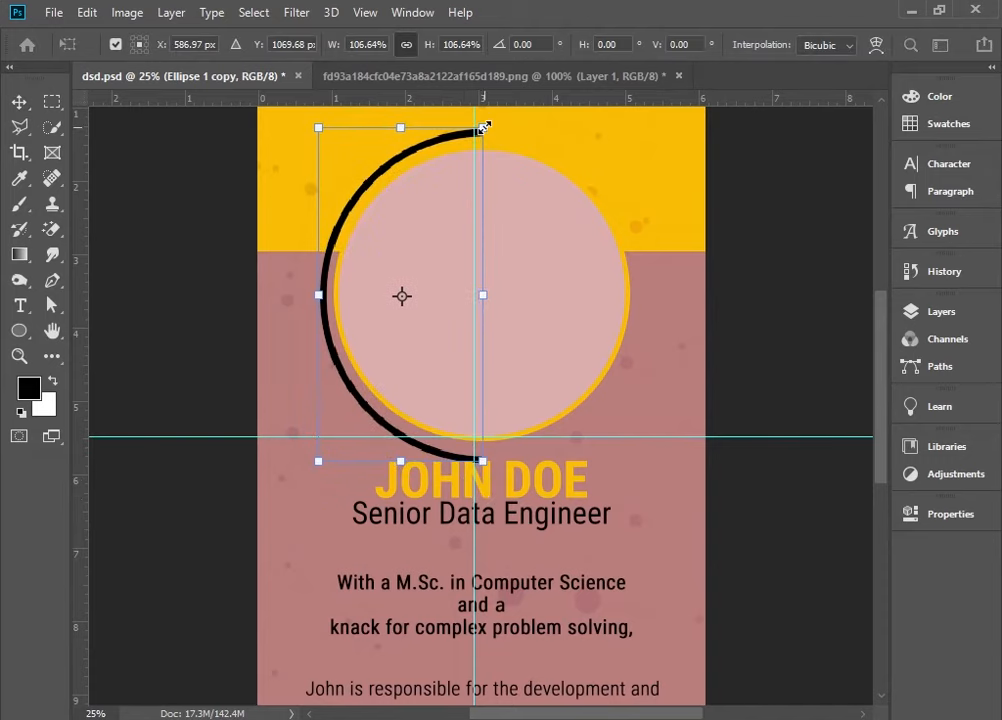
pyautogui.moveTo(485, 128); pyautogui.dragTo(482, 136)
pyautogui.press('Return')
pyautogui.moveTo(474, 461); pyautogui.dragTo(474, 454)
pyautogui.press('Return')
# - Examine the spacing between the black half ring and the portrait circle at different magnifications
pyautogui.click(773, 311)
pyautogui.hotkey('ctrl', '-')
pyautogui.hotkey('ctrl', '+')
pyautogui.moveTo(471, 252); pyautogui.dragTo(494, 478)
pyautogui.click(447, 342)
pyautogui.click(776, 383)
pyautogui.click(459, 336)
pyautogui.click(738, 376)
pyautogui.hotkey('ctrl', '-')
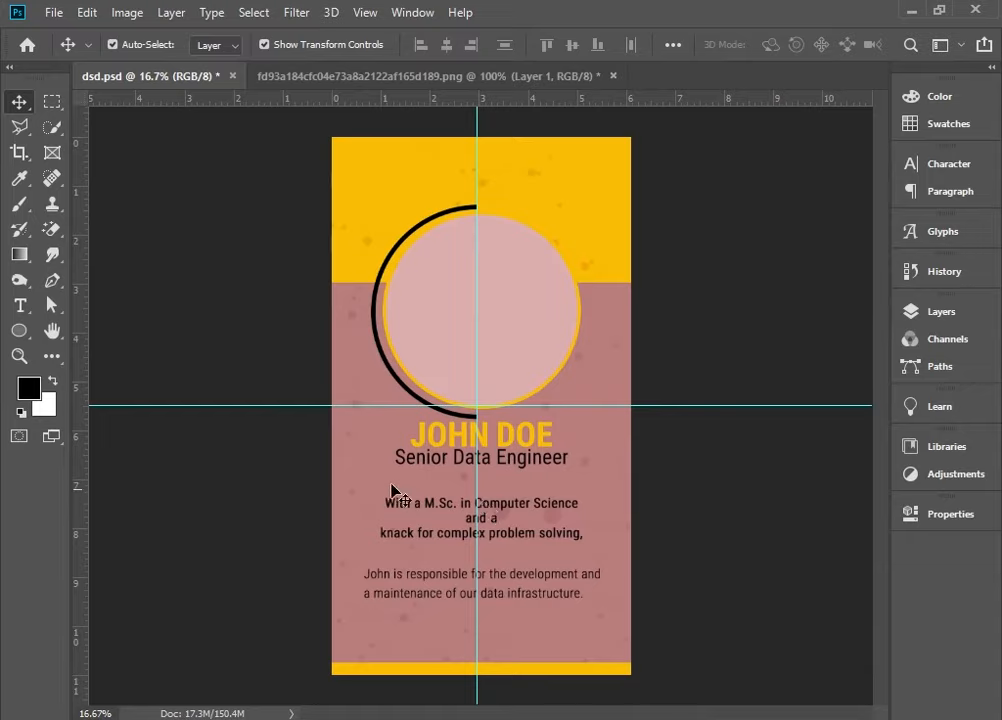
# - Narrow the black half ring slightly from its left edge, bringing it closer to the portrait circle
pyautogui.hotkey('ctrl', '+')
pyautogui.hotkey('ctrl', '+')
pyautogui.click(320, 298)
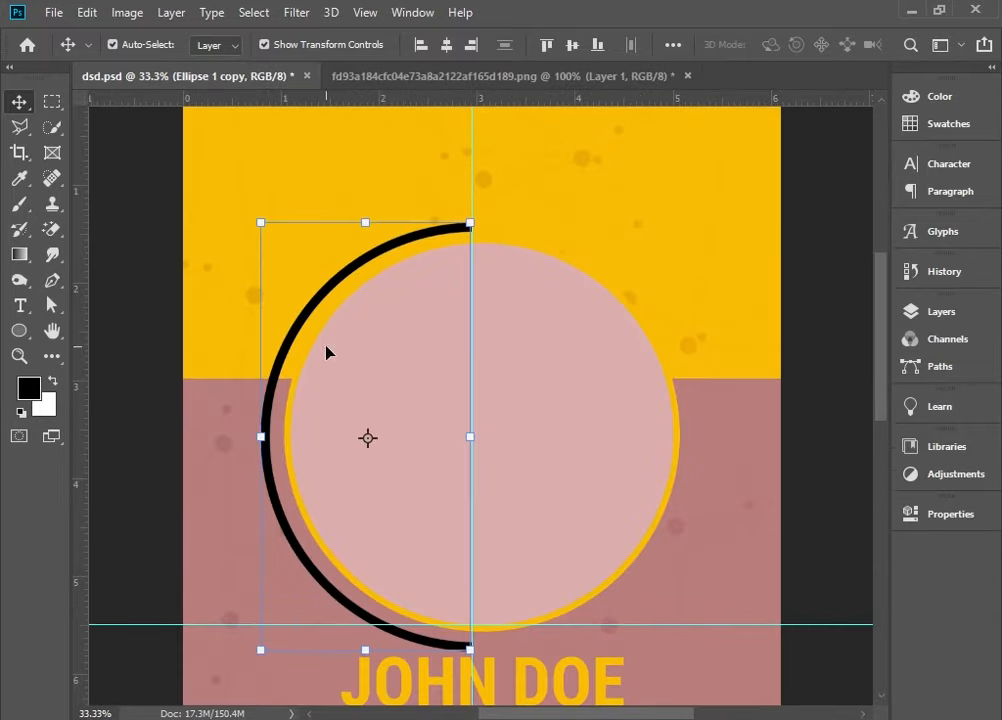
pyautogui.click(265, 437)
pyautogui.moveTo(265, 437); pyautogui.dragTo(268, 436)
pyautogui.press('Return')
pyautogui.hotkey('ctrl', '0')
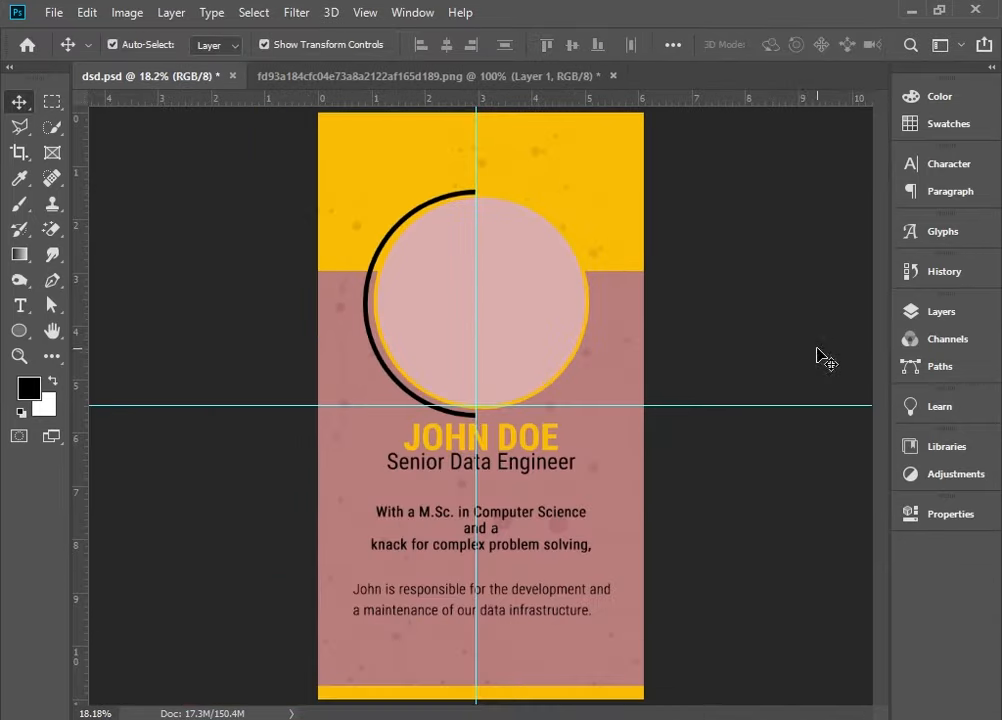
# - Show the woman's portrait on Layer 3 again
pyautogui.click(951, 314)
pyautogui.click(626, 425)
pyautogui.scroll(1, 740, 481)
pyautogui.scroll(-1, 742, 499)
pyautogui.scroll(-2, 742, 502)
pyautogui.scroll(6, 740, 510)
pyautogui.scroll(-1, 738, 531)
pyautogui.click(627, 629)
pyautogui.click(627, 629)
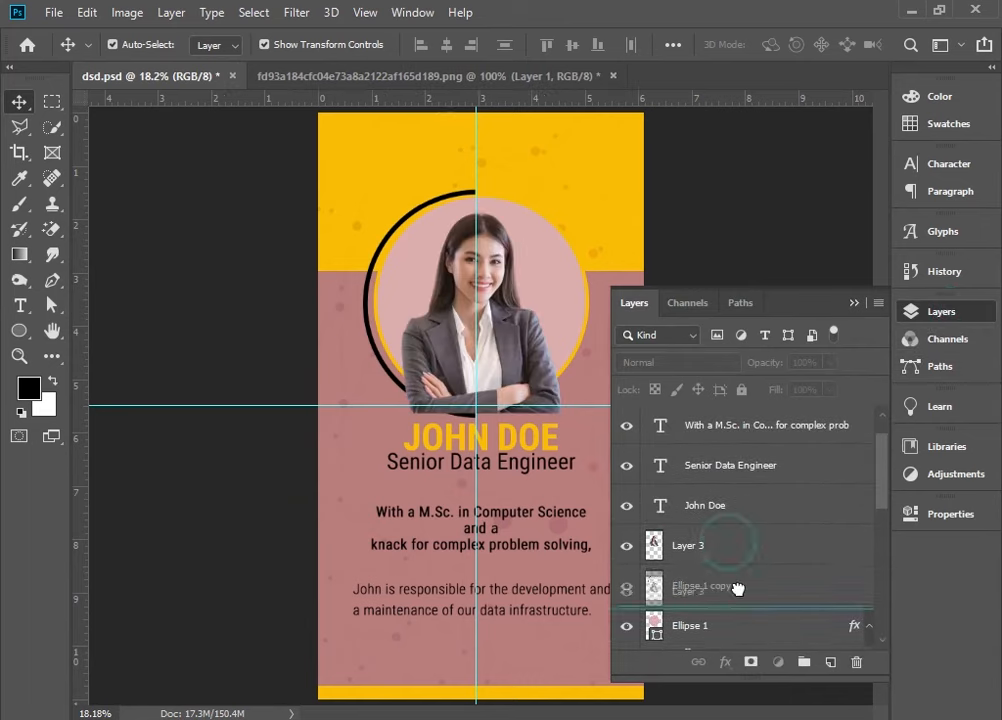
# - Move Layer 3 beneath Ellipse 1 copy, directly above Ellipse 1, so the portrait is clipped inside the circle
pyautogui.moveTo(737, 588); pyautogui.dragTo(737, 600)
pyautogui.click(810, 349)
pyautogui.hotkey('ctrl', '+')
pyautogui.hotkey('ctrl', '0')
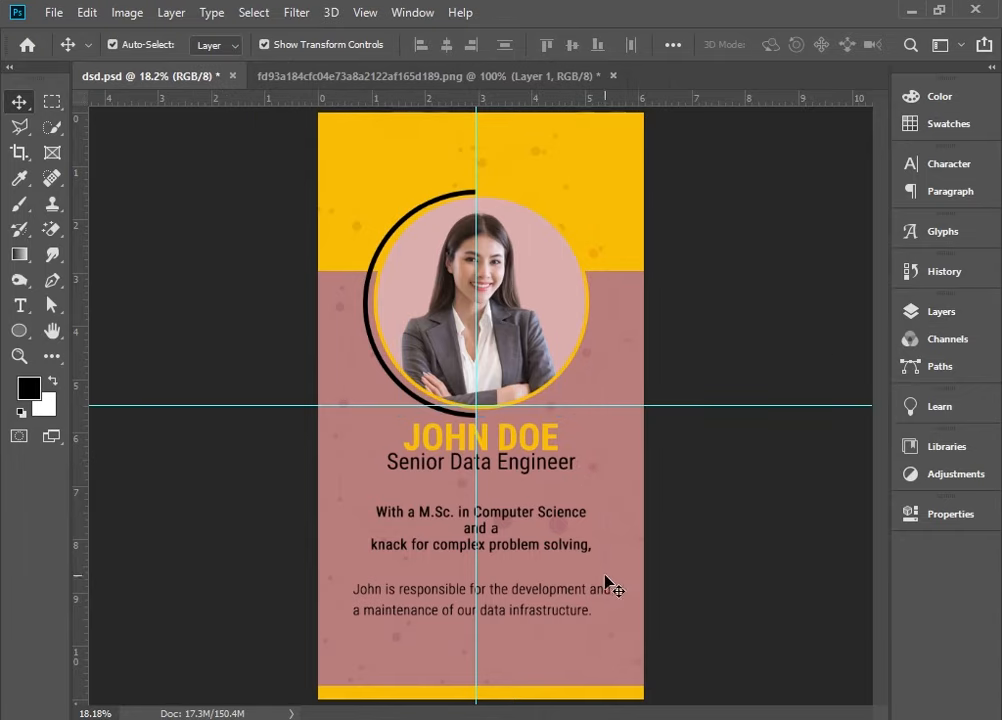
# - Move the pink background rectangle down so it covers the yellow strip at the bottom of the layout
pyautogui.hotkey('ctrl', '-')
pyautogui.moveTo(602, 636); pyautogui.dragTo(602, 646)
pyautogui.hotkey('ctrl', '0')
pyautogui.click(740, 577)
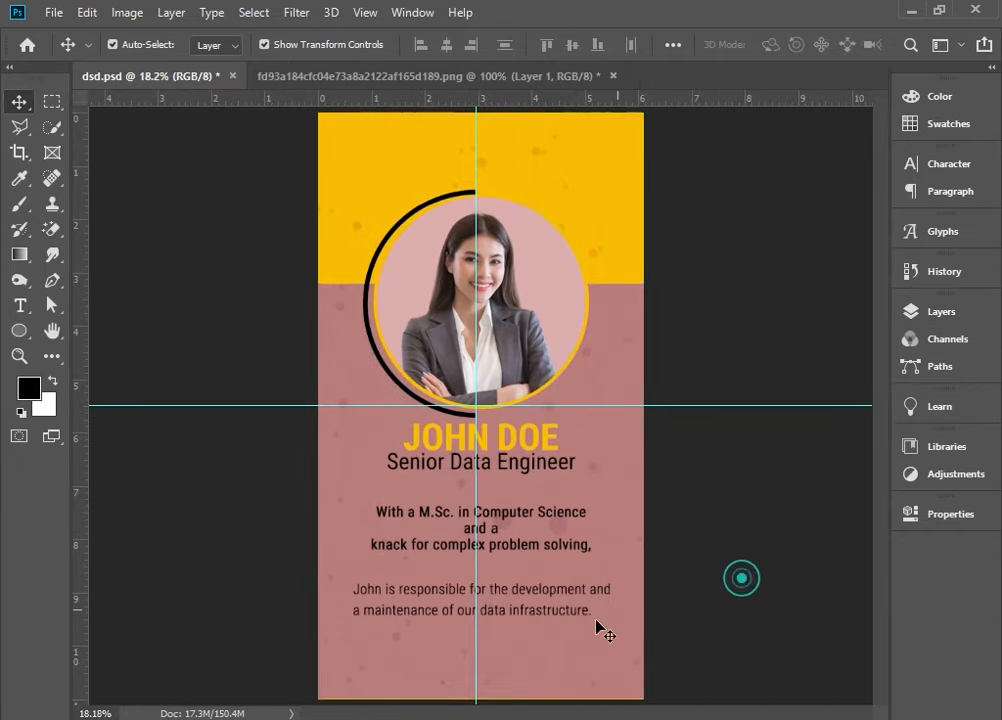
pyautogui.click(595, 620)
# - Recolour the Rectangle 1 background shape from pink to light grey
pyautogui.click(960, 311)
pyautogui.scroll(-4, 718, 556)
pyautogui.doubleClick(654, 422)
pyautogui.click(155, 448)
pyautogui.click(160, 418)
pyautogui.moveTo(447, 329); pyautogui.dragTo(865, 364)
pyautogui.click(984, 403)
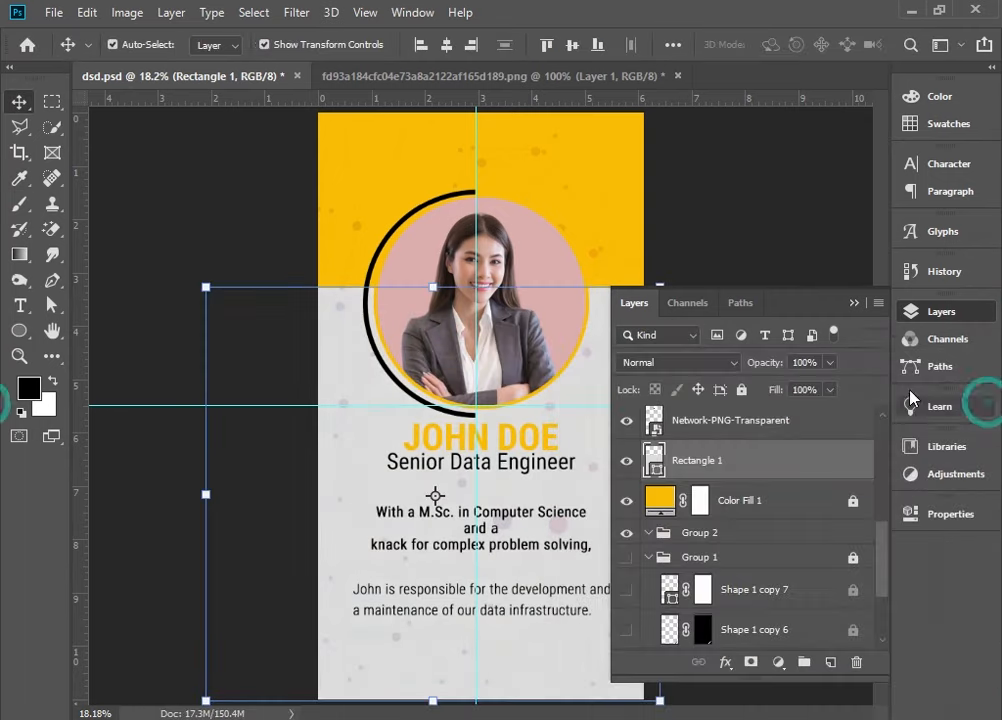
# - Shift the lower bio paragraph horizontally to centre it beneath the text above, and save dsd.psd
pyautogui.click(783, 284)
pyautogui.hotkey('ctrl', '+')
pyautogui.click(575, 668)
pyautogui.hotkey('ctrl', '-')
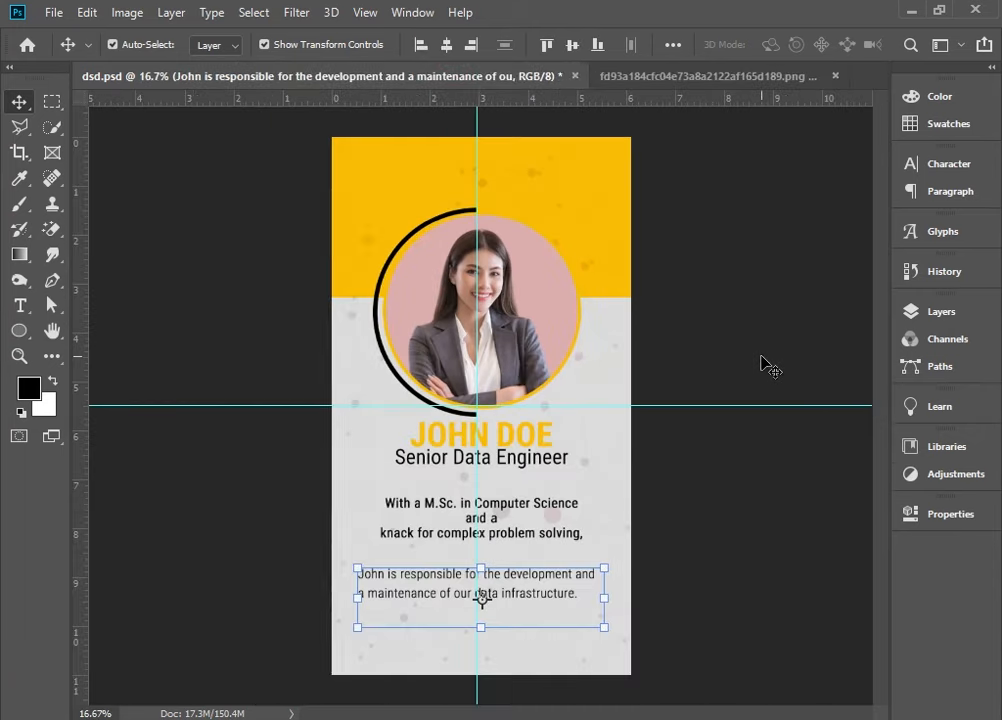
pyautogui.click(761, 366)
pyautogui.moveTo(568, 577); pyautogui.dragTo(571, 577)
pyautogui.click(715, 395)
pyautogui.hotkey('ctrl', '-')
pyautogui.hotkey('ctrl', '0')
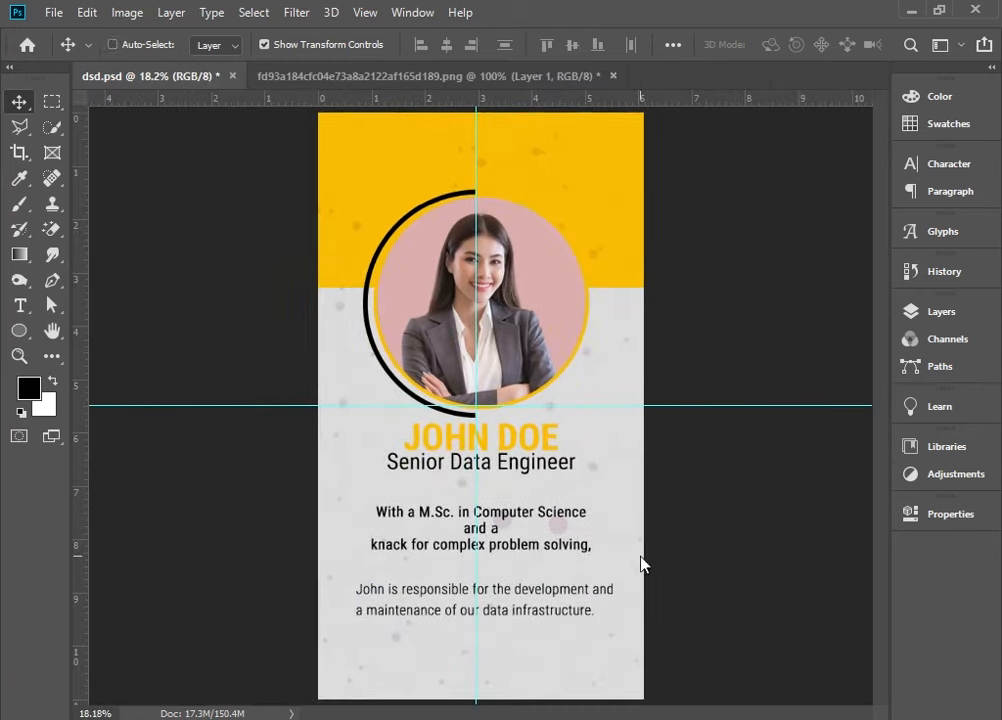
pyautogui.hotkey('ctrl', 's')
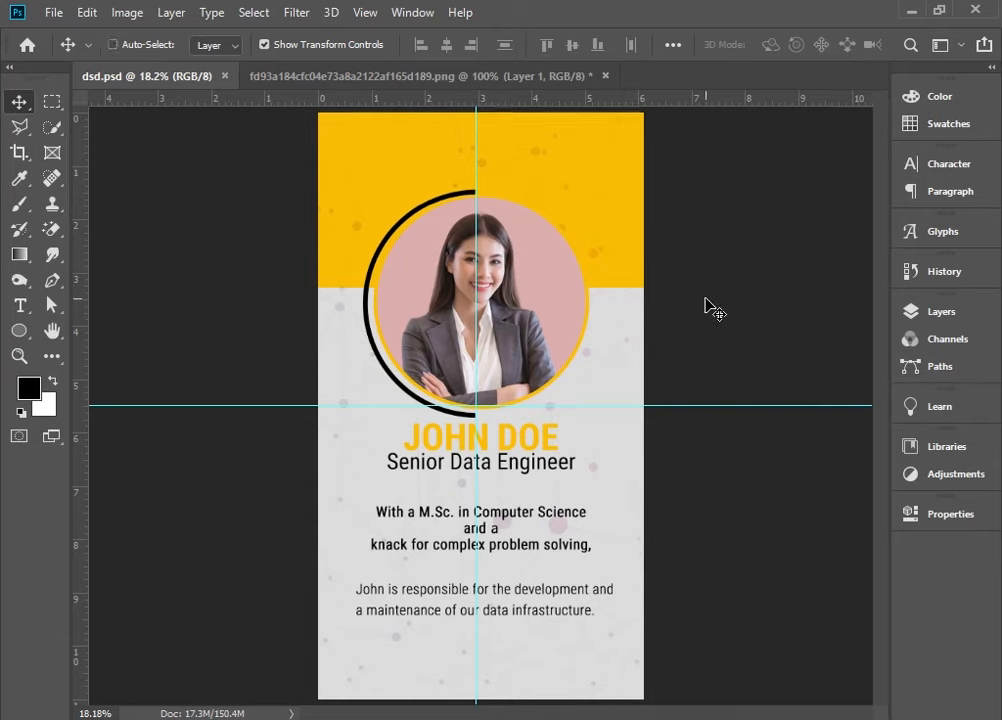